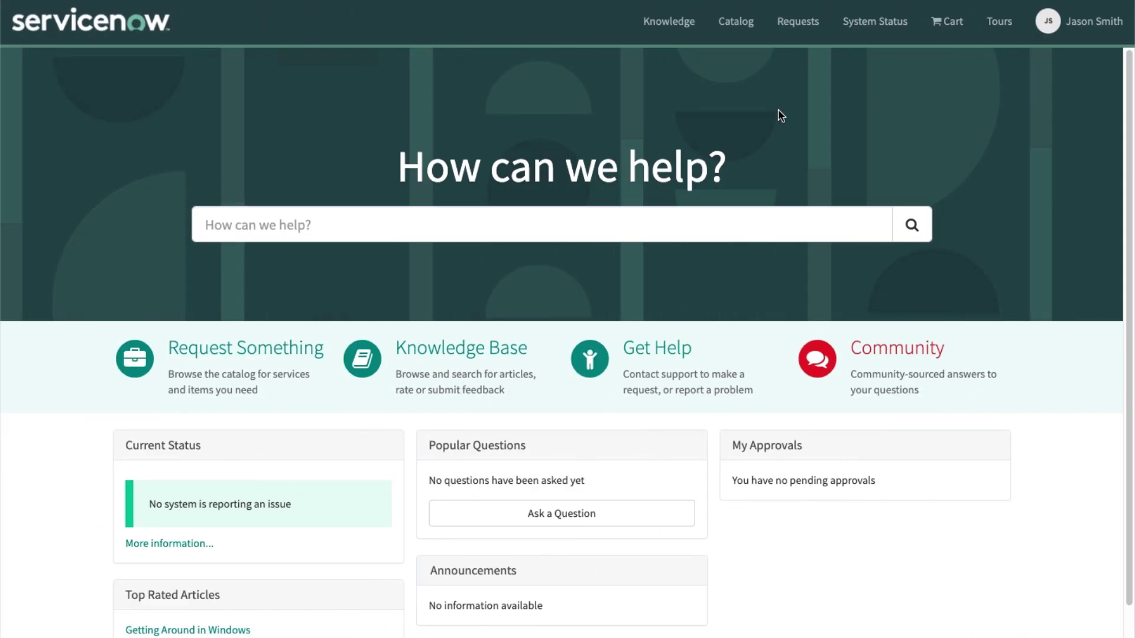
Search the service portal for 'firewall'
left_click(598, 214)
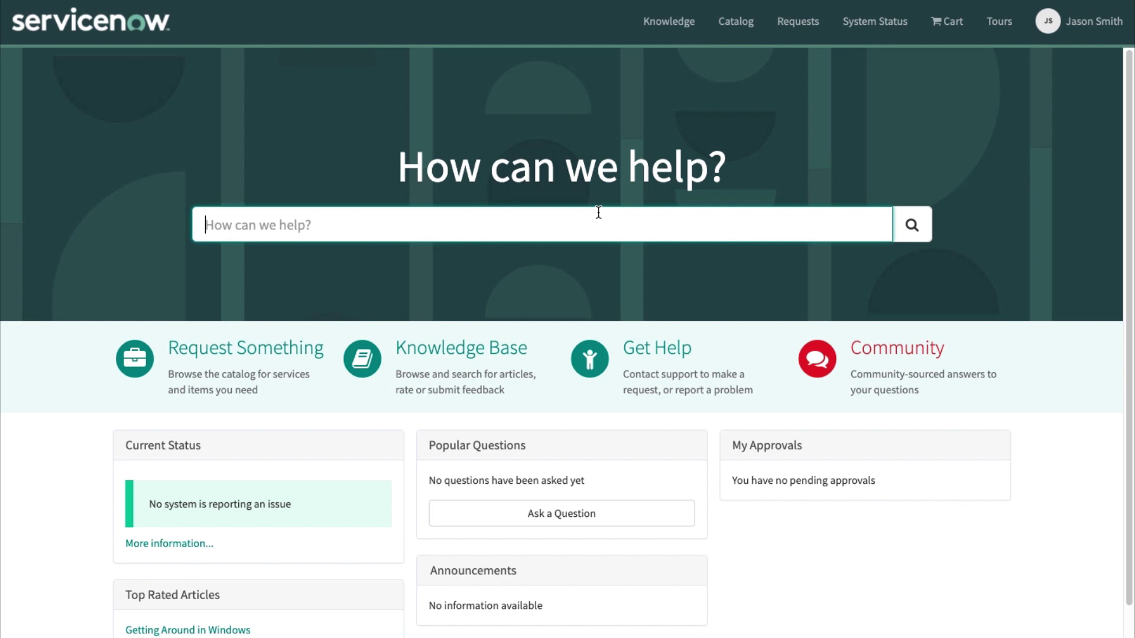
type("re")
key("BackSpace")
key("BackSpace")
type("fi")
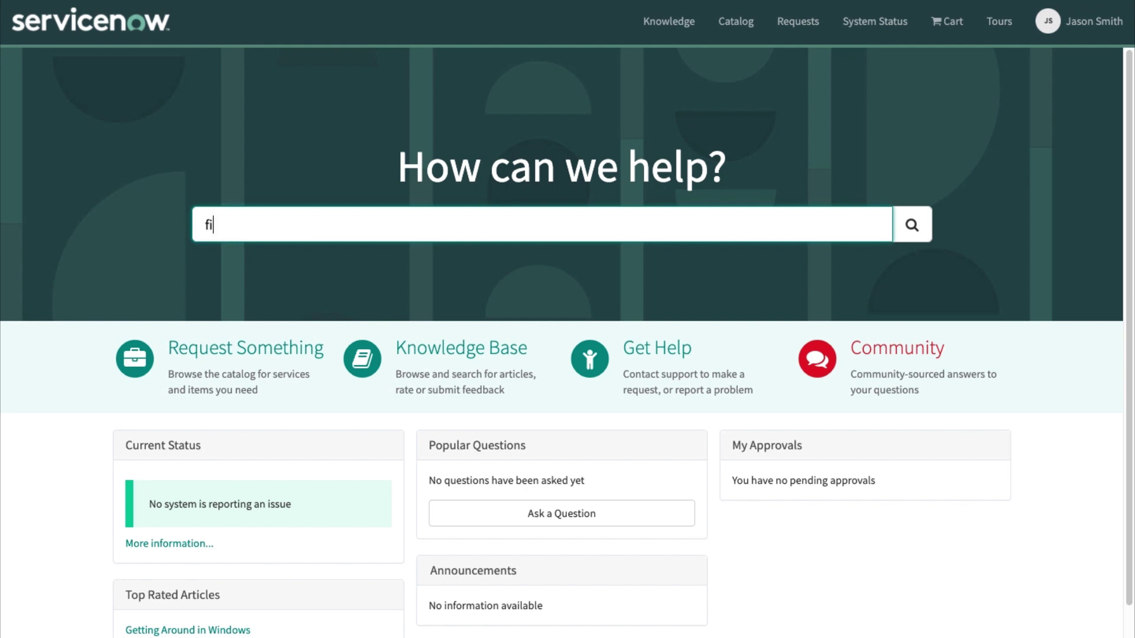
type("rewall")
key("Return")
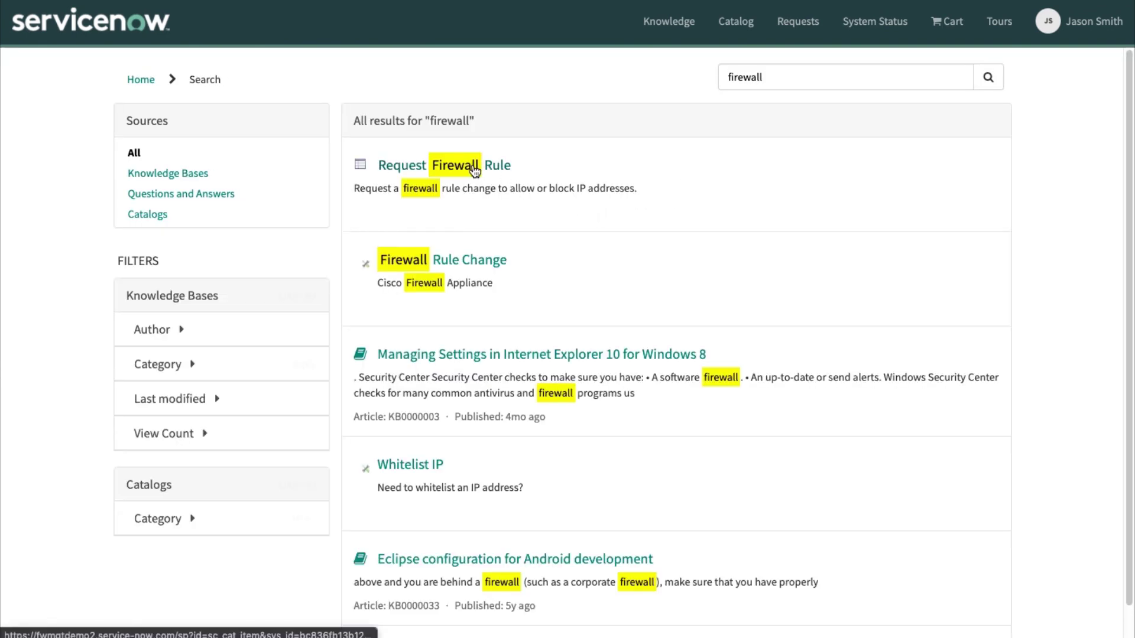
Open the Request Firewall Rule catalog item and look over its form
left_click(473, 168)
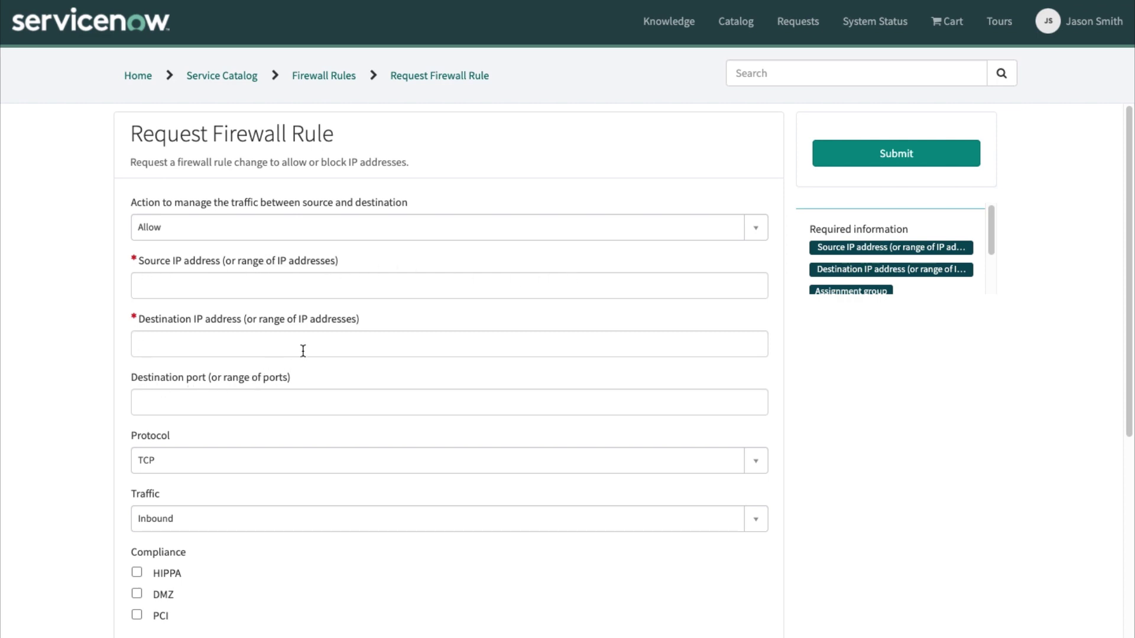
scroll(381, 337, "down", 1)
scroll(461, 295, "up", 1)
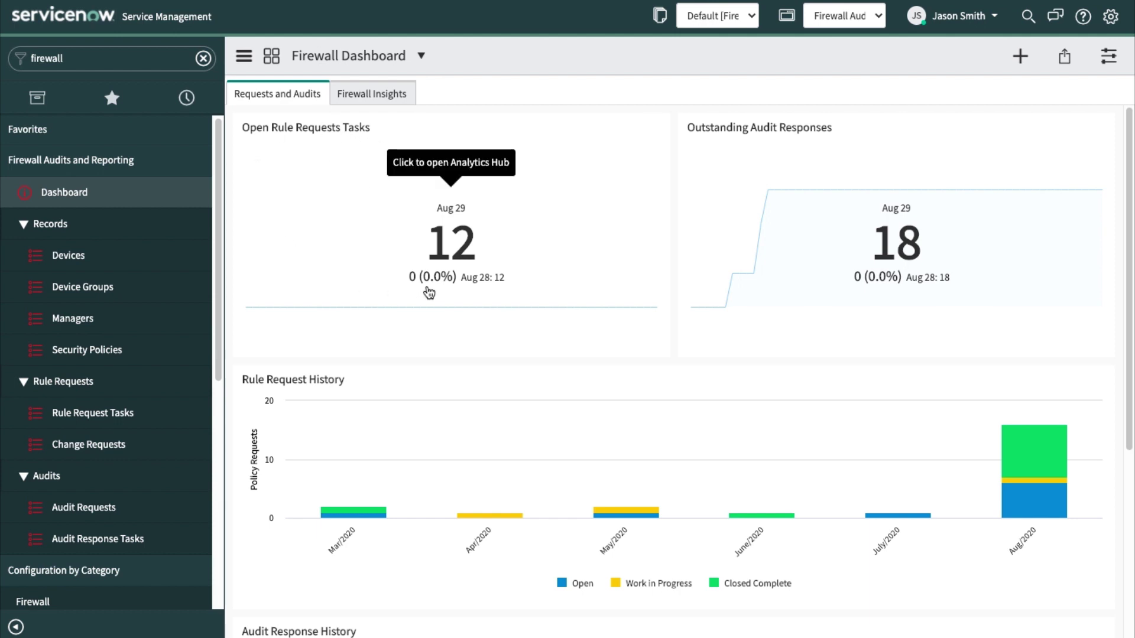
Open rule task FWTASK0010040 and note its Firewall Rockstars assignment group
left_click(107, 423)
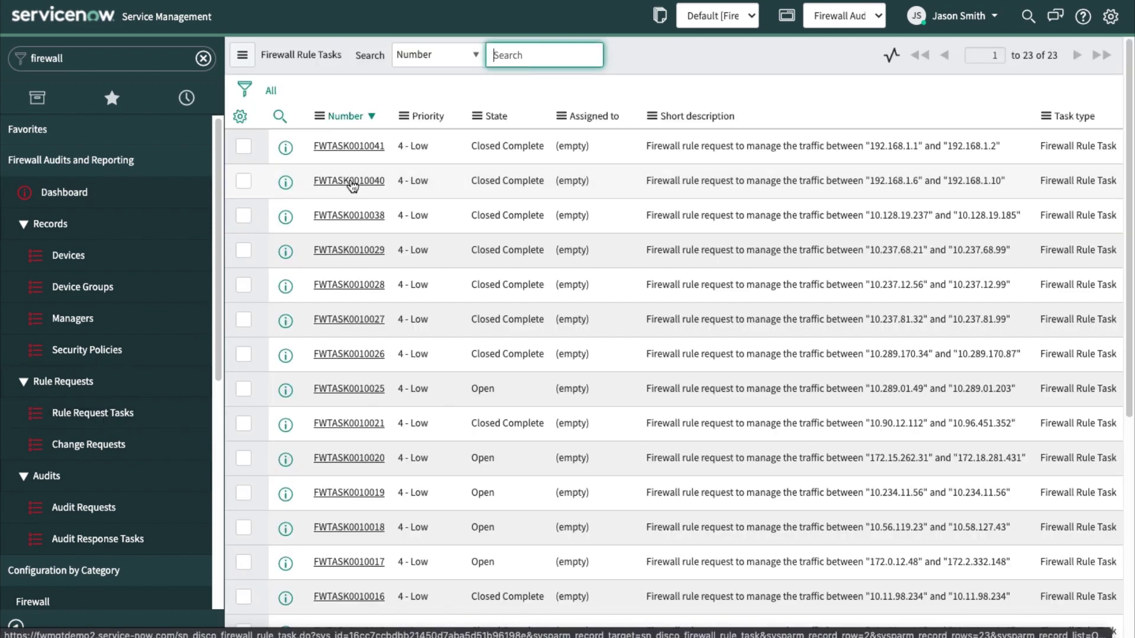
left_click(351, 181)
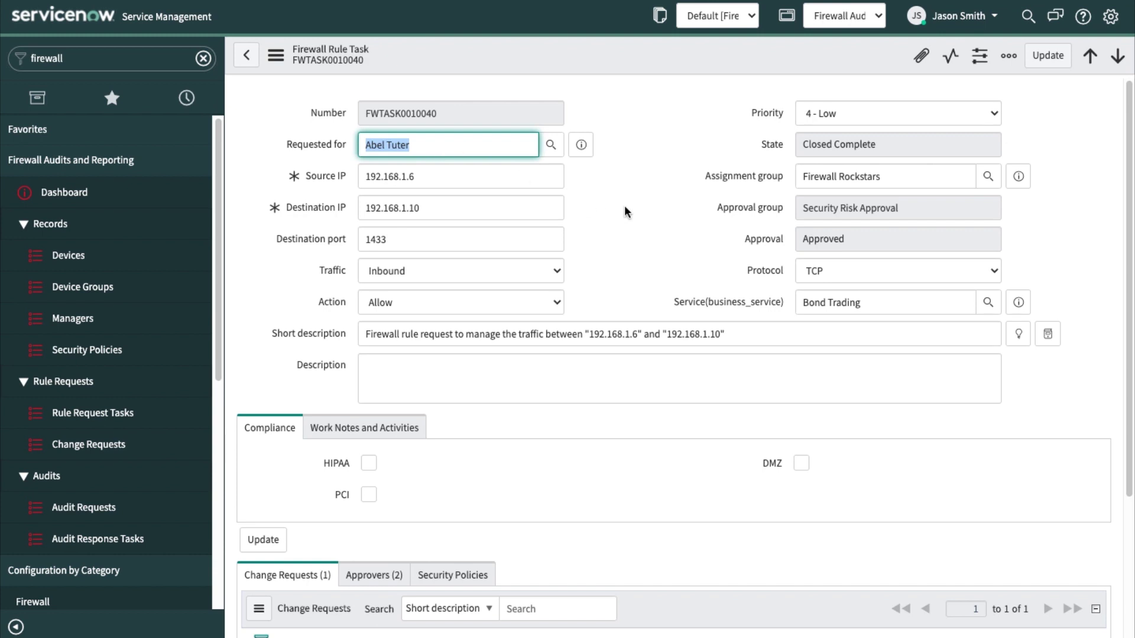
left_click(903, 176)
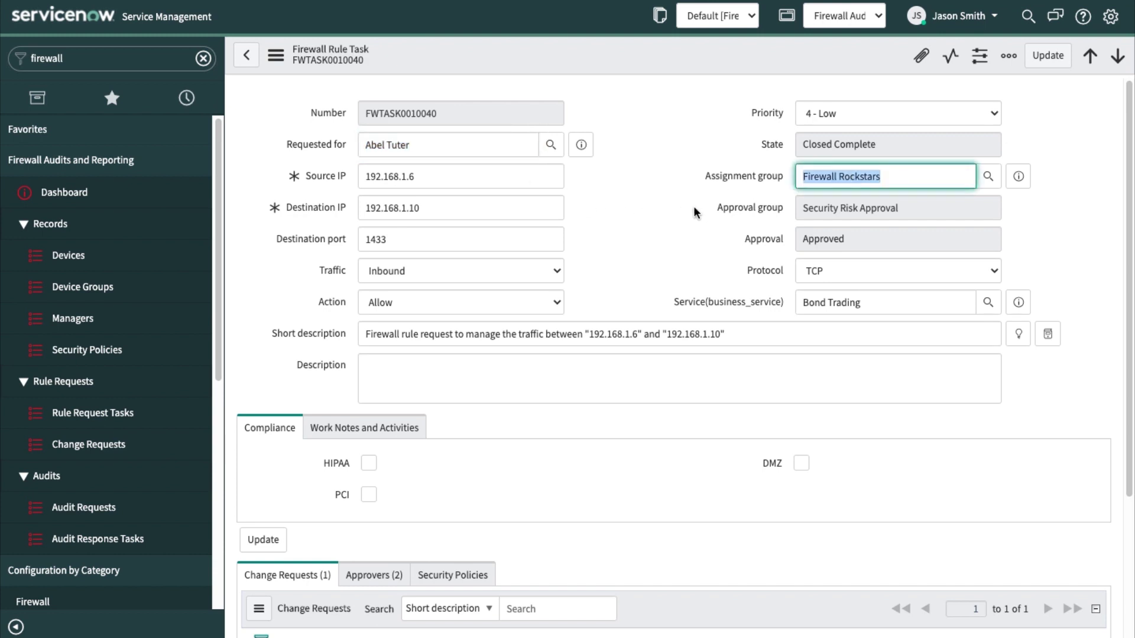
scroll(666, 214, "down", 3)
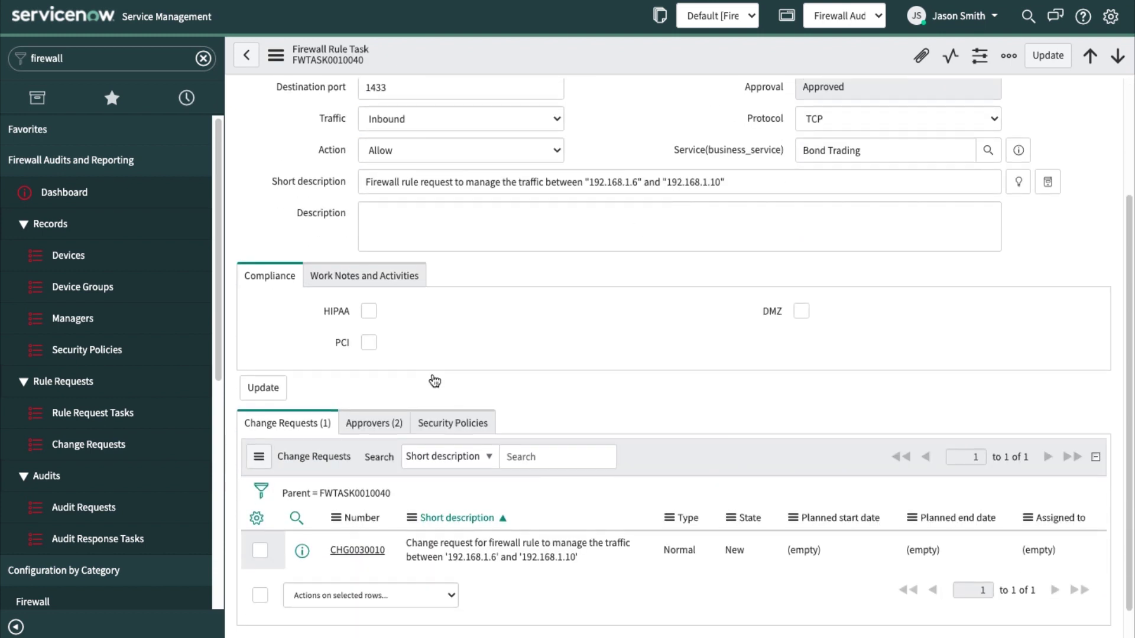
Review the task's approvers and change requests, then open change request CHG0030010
left_click(378, 425)
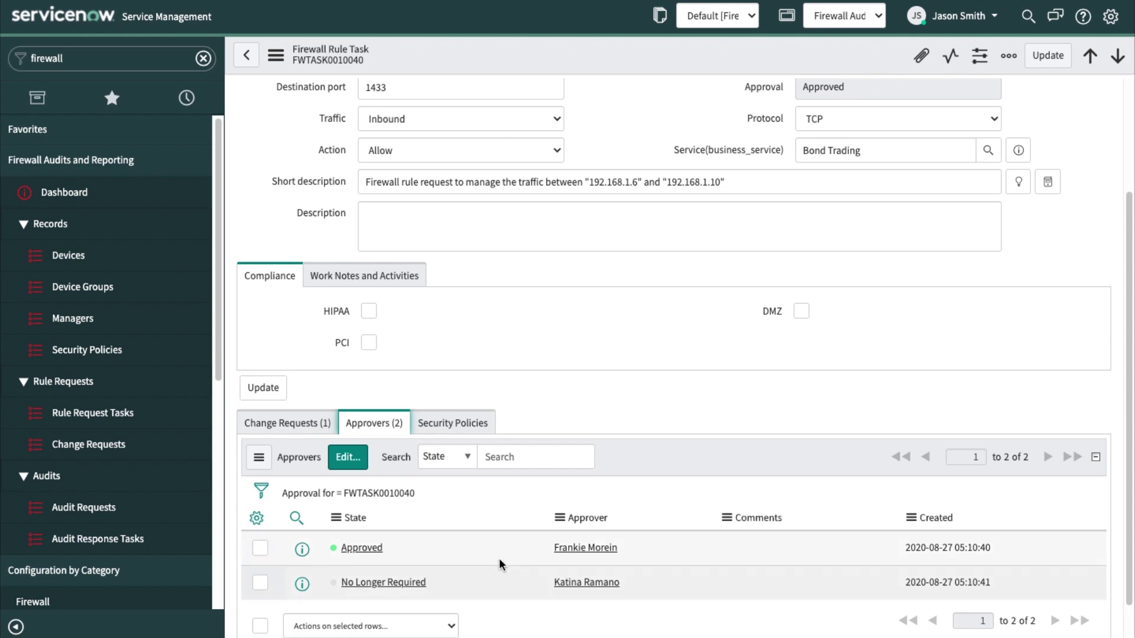
left_click(287, 423)
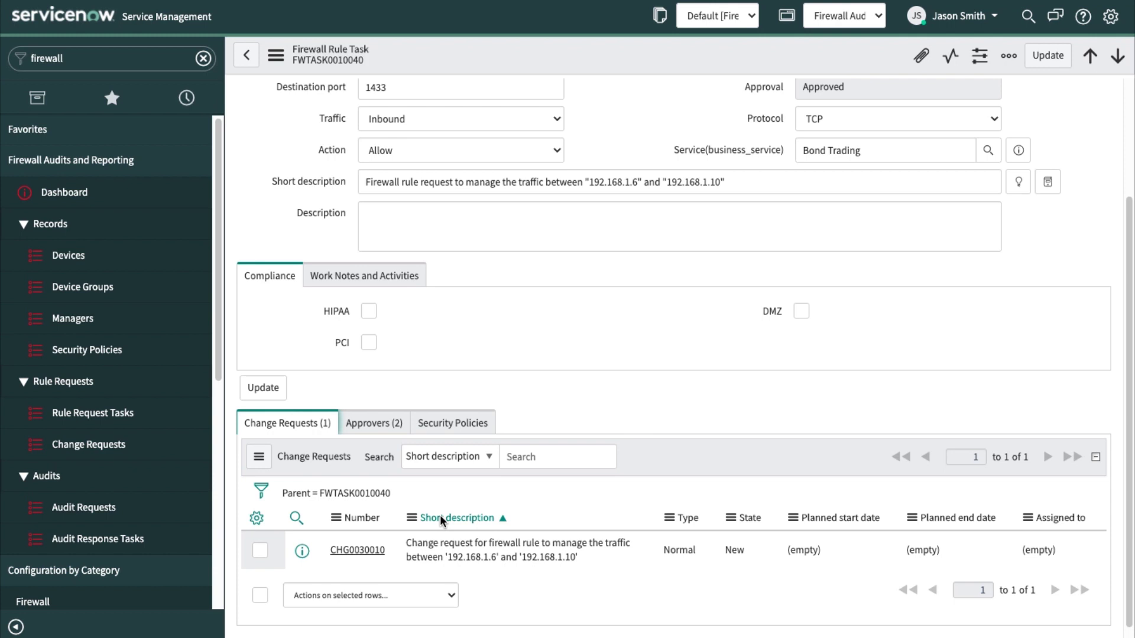
left_click(368, 555)
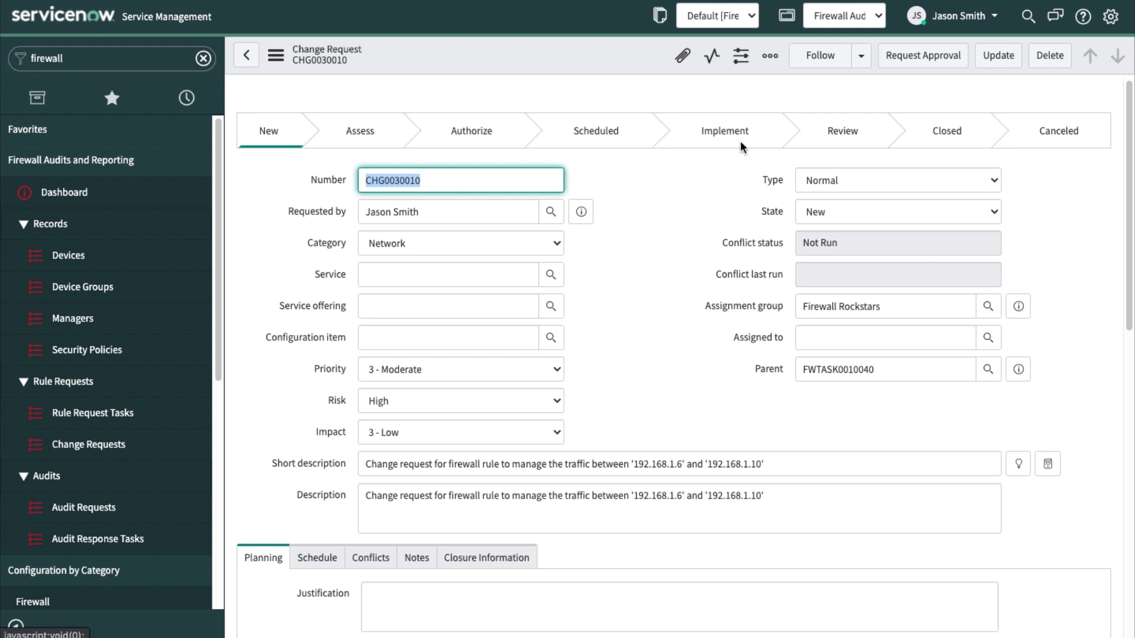
Select the change number CHG0030010, then return to the Firewall Dashboard
left_click(481, 182)
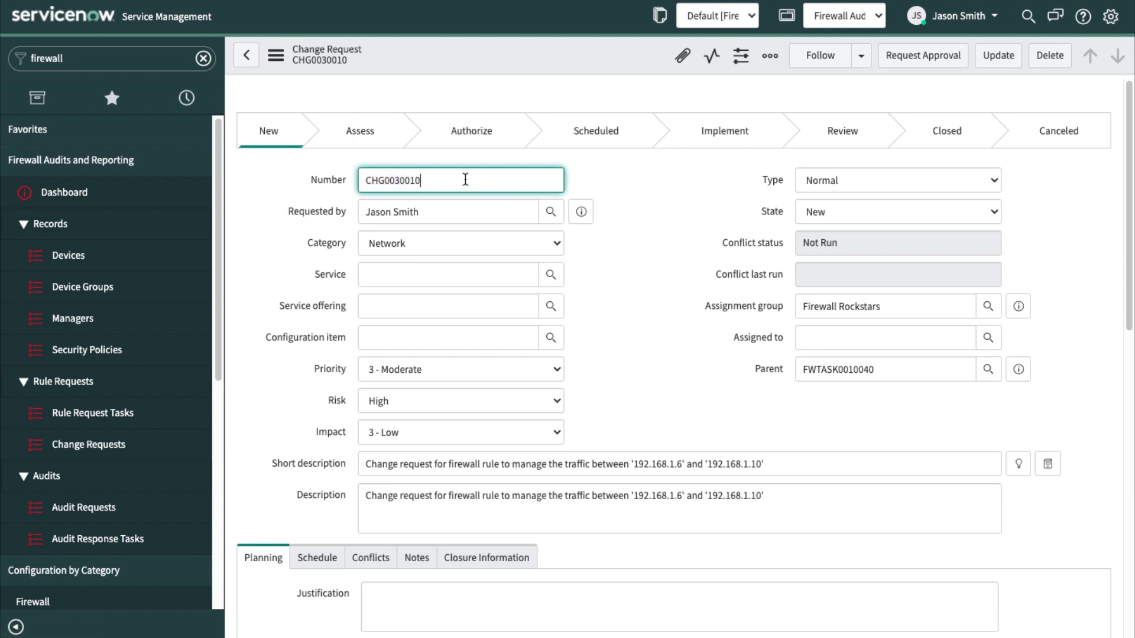
left_click_drag(465, 179, 362, 181)
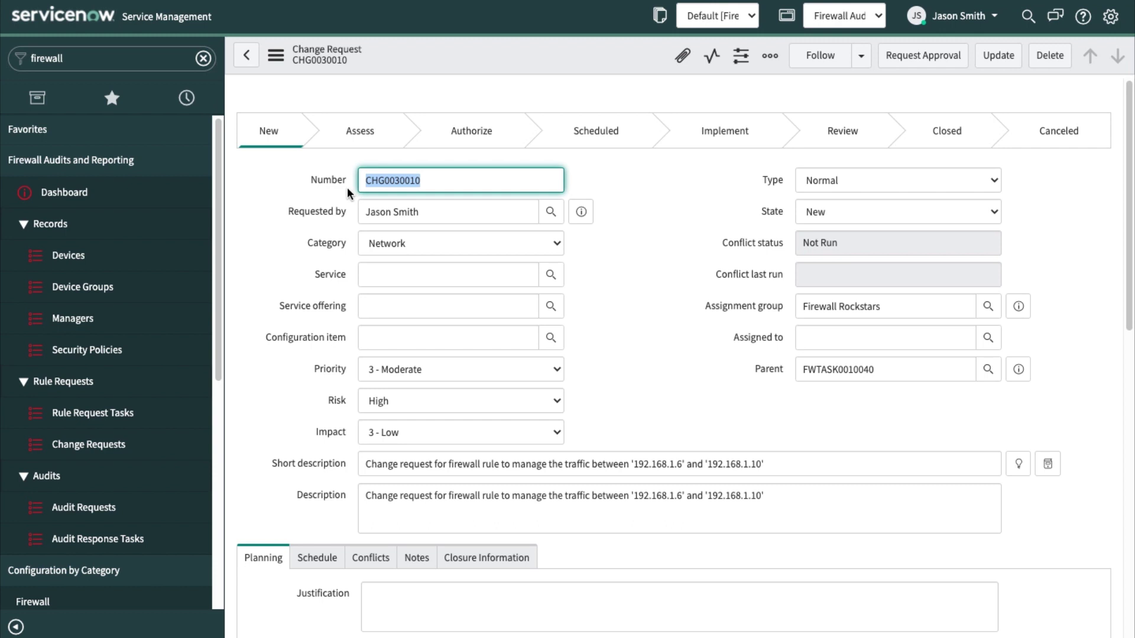
double_click(454, 180)
left_click(66, 194)
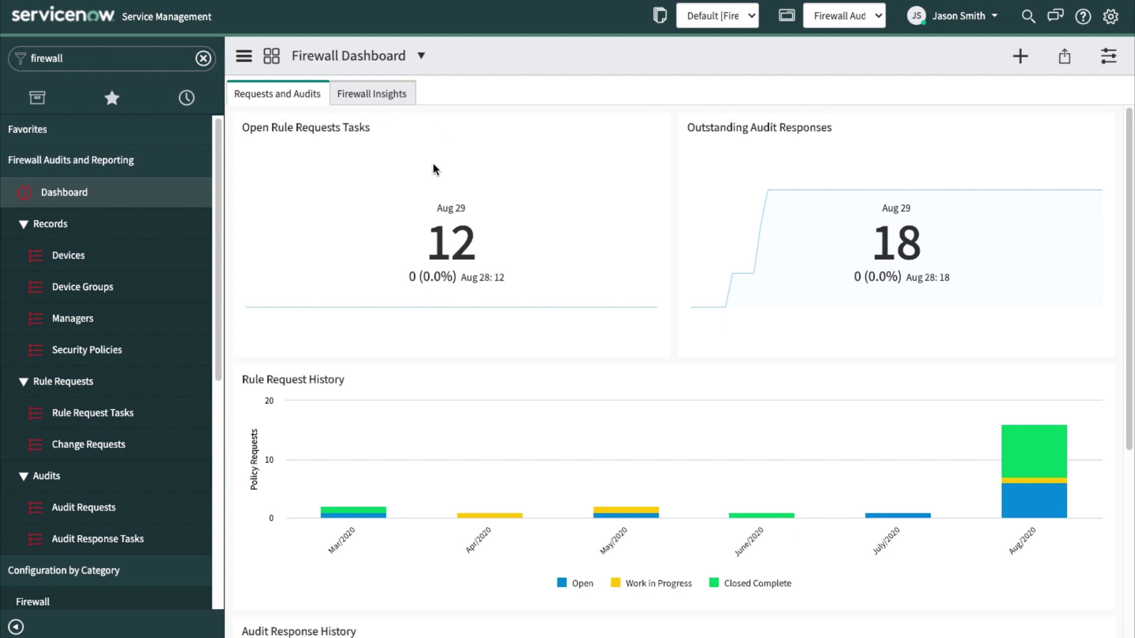
Open the Unassigned Policies scorecard (98) from Firewall Insights in Analytics Hub
left_click(376, 96)
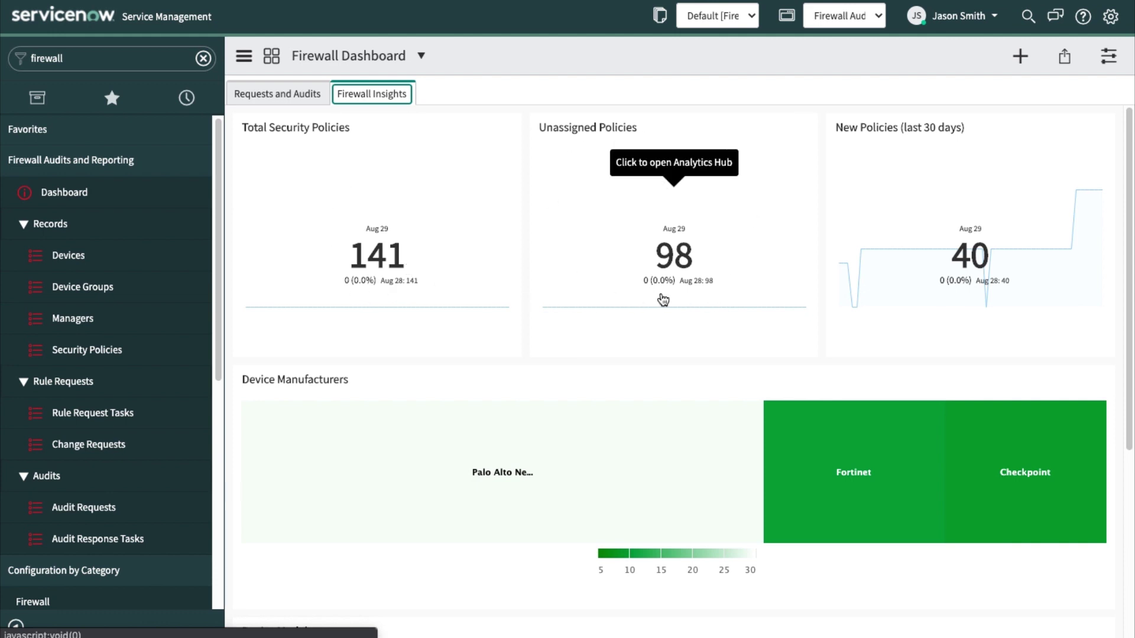
left_click(671, 252)
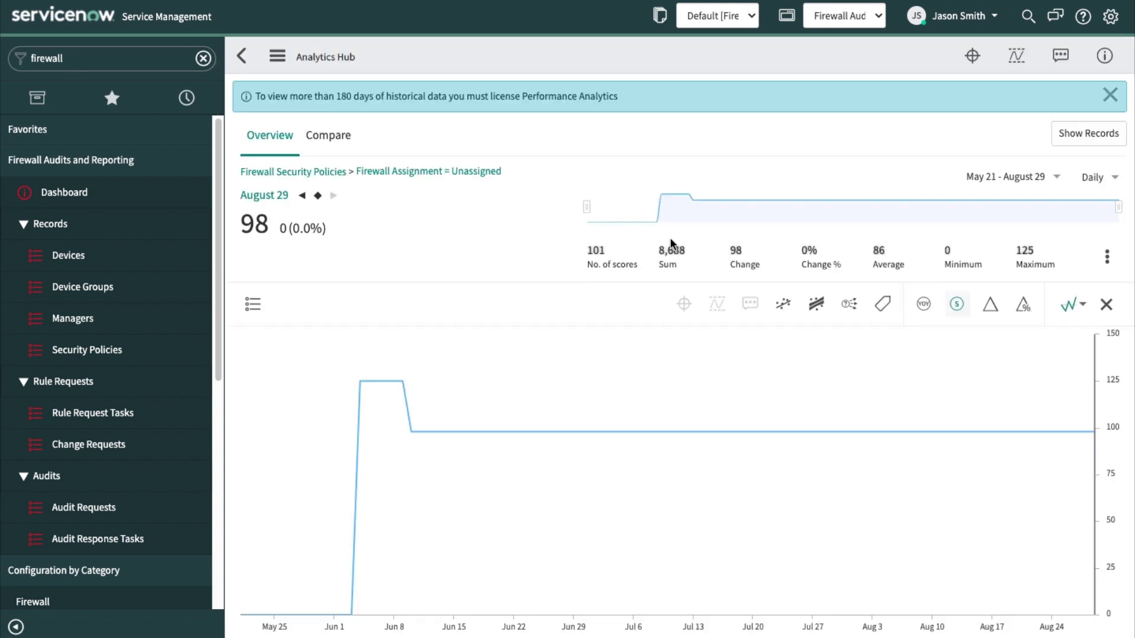
List the unassigned policy records and filter them to the four ACME Americas policies
left_click(1090, 135)
left_click(1109, 95)
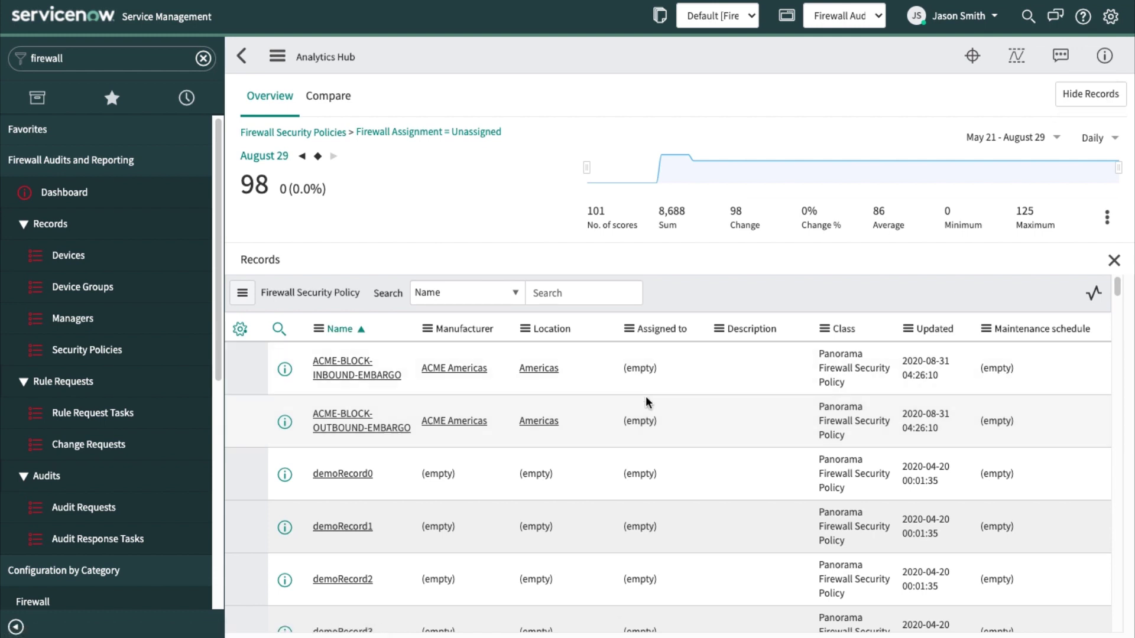
right_click(455, 370)
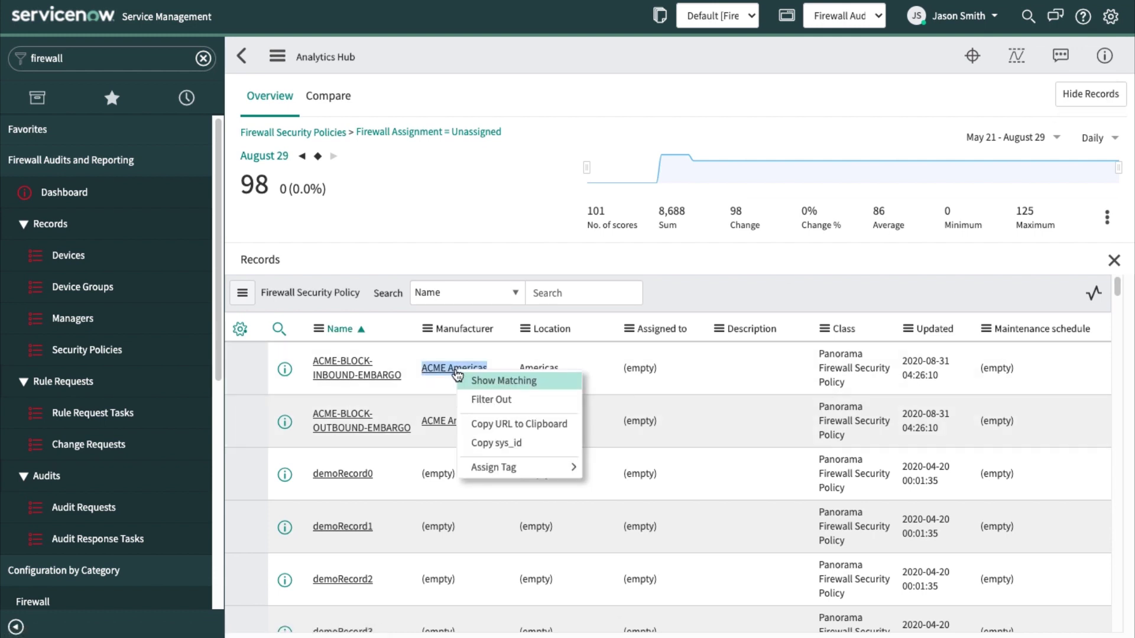
left_click(485, 382)
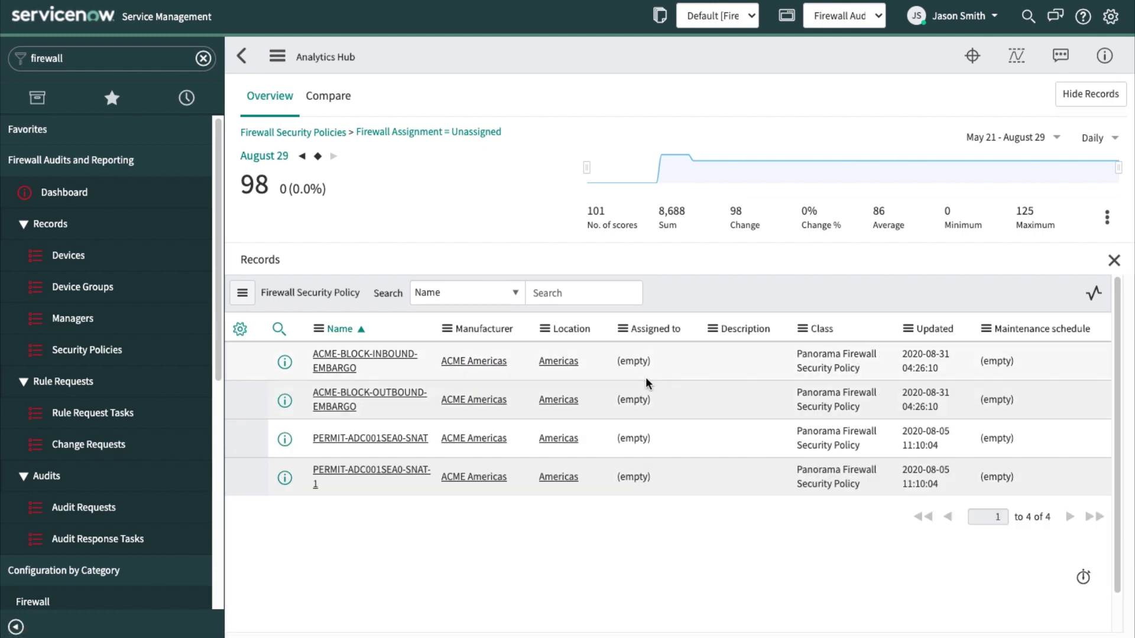
Try a bulk Assigned to edit, cancel it, and open the full 141-policy Security Policies list
left_click(650, 368)
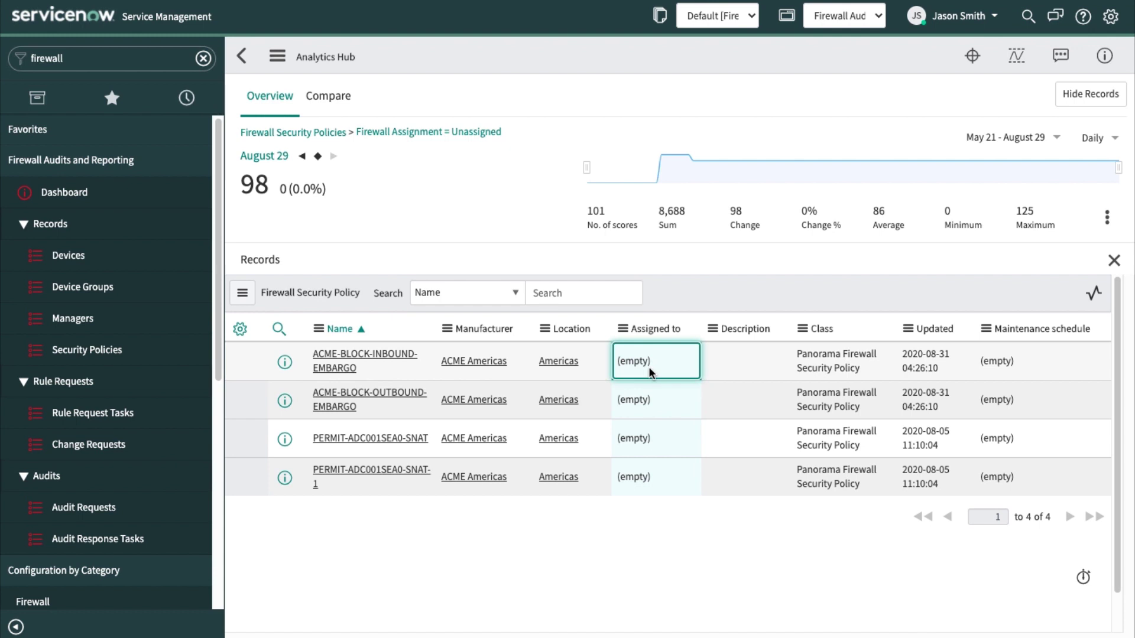
double_click(647, 366)
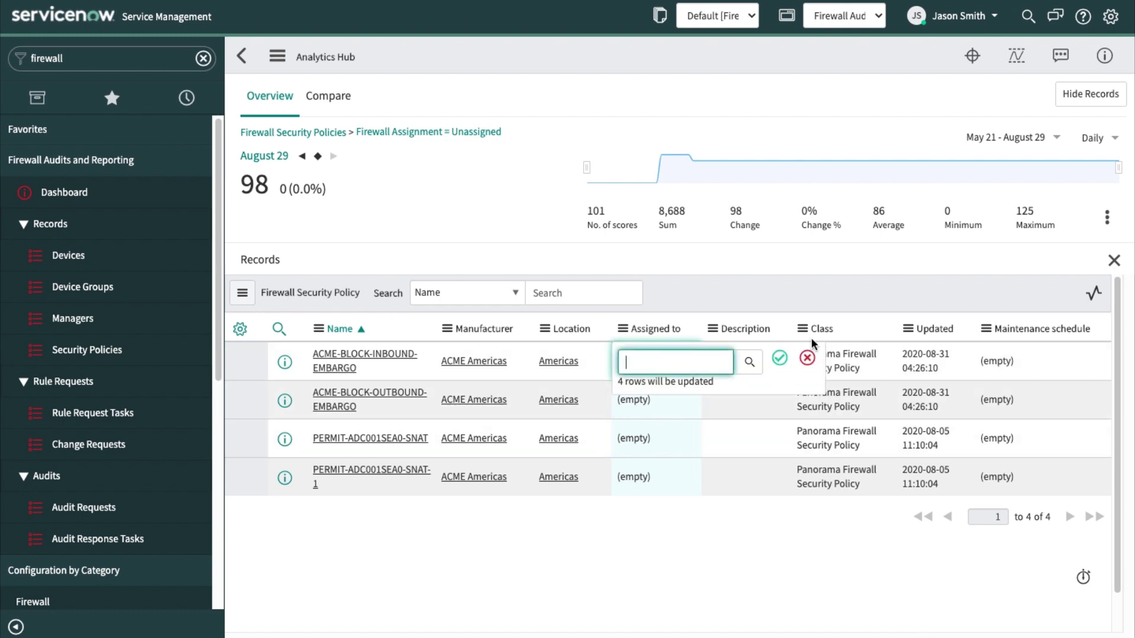
left_click(807, 358)
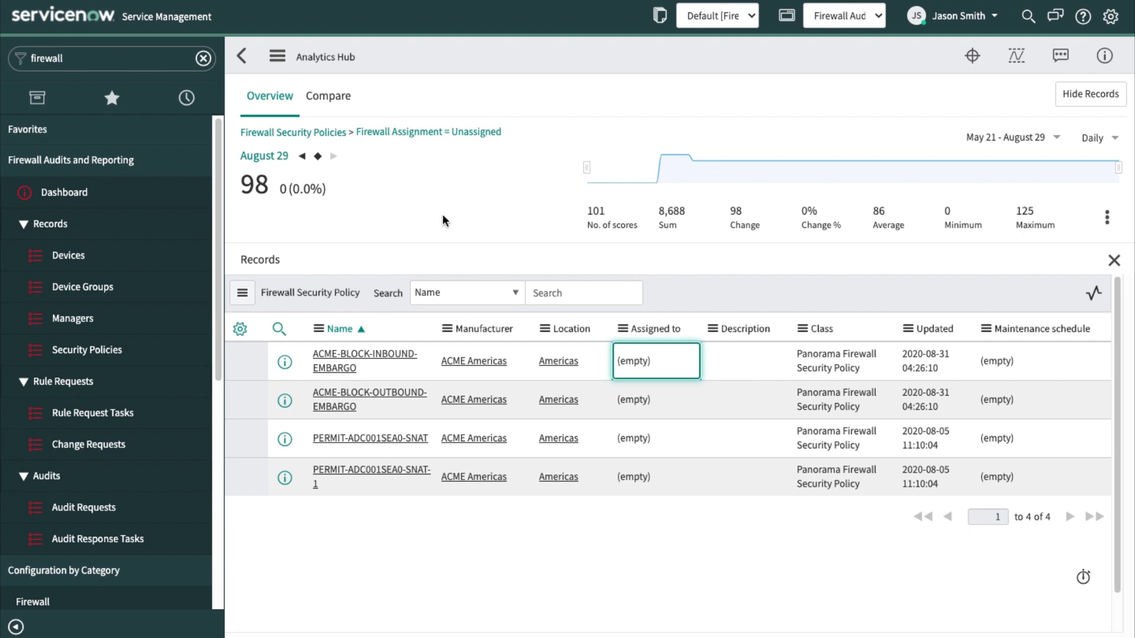
left_click(104, 353)
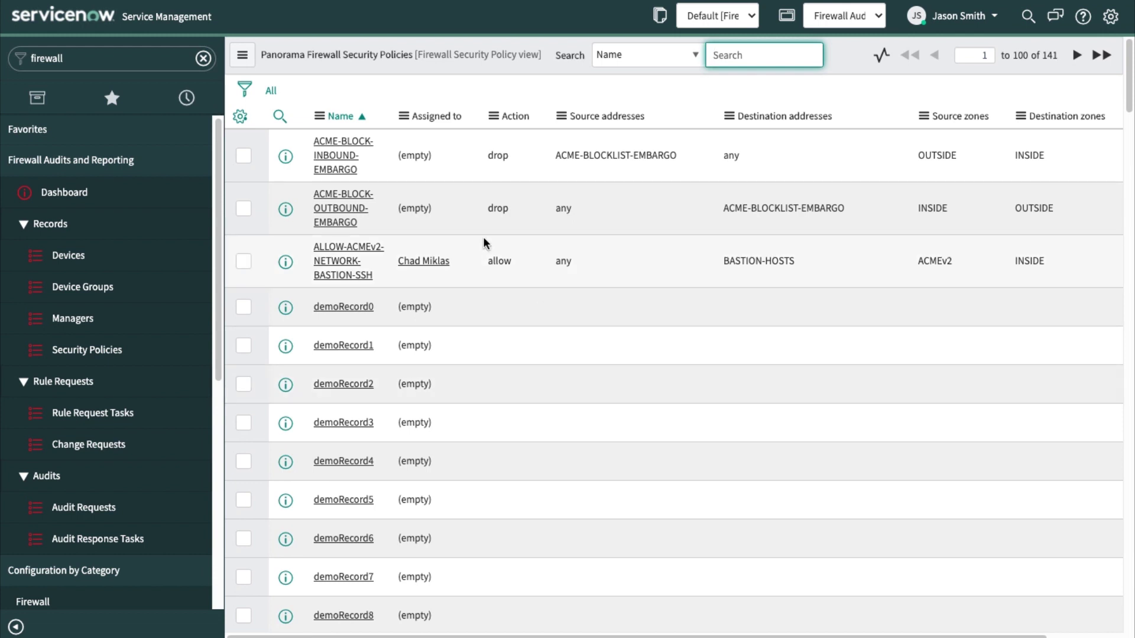
Import via the Assigned to column: create an Update Excel template without extra fields and download it
left_click(403, 116)
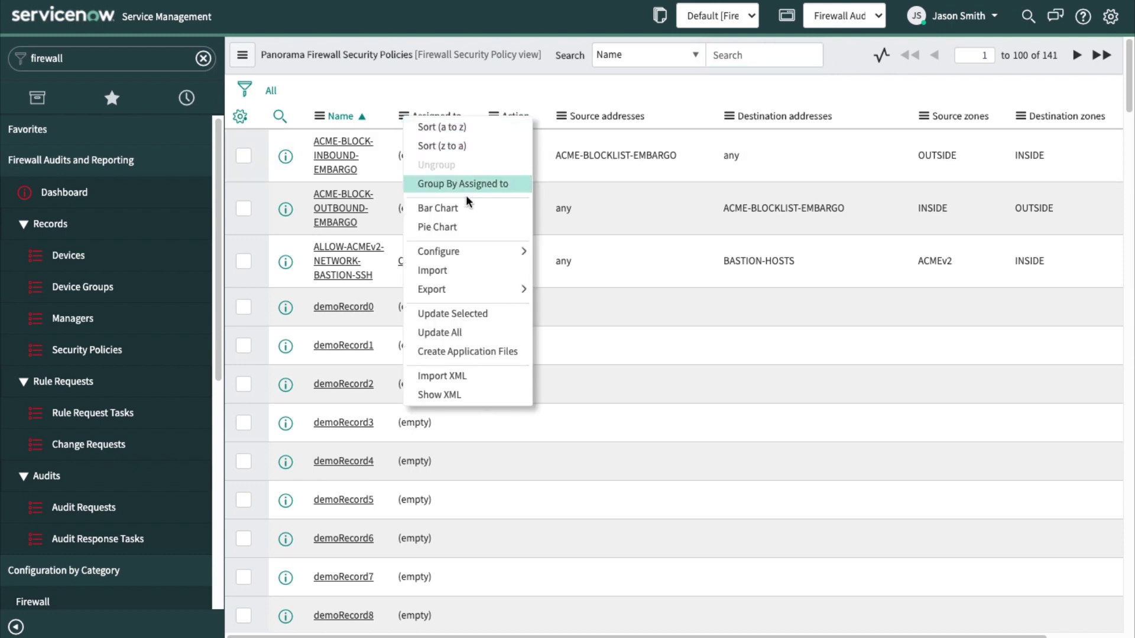
left_click(473, 267)
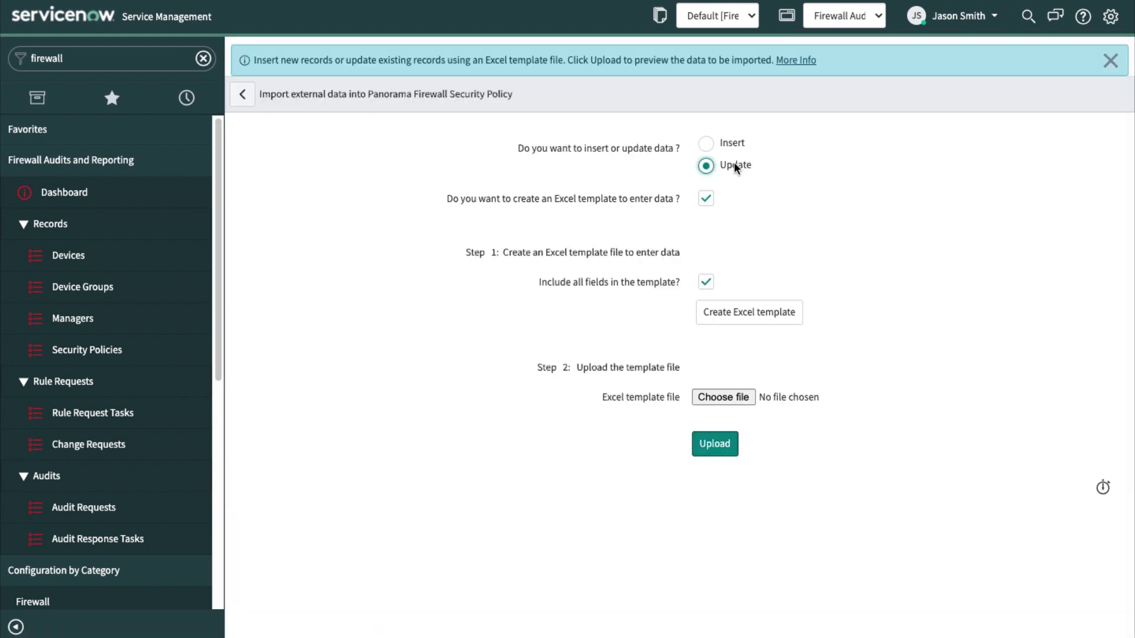
left_click(705, 197)
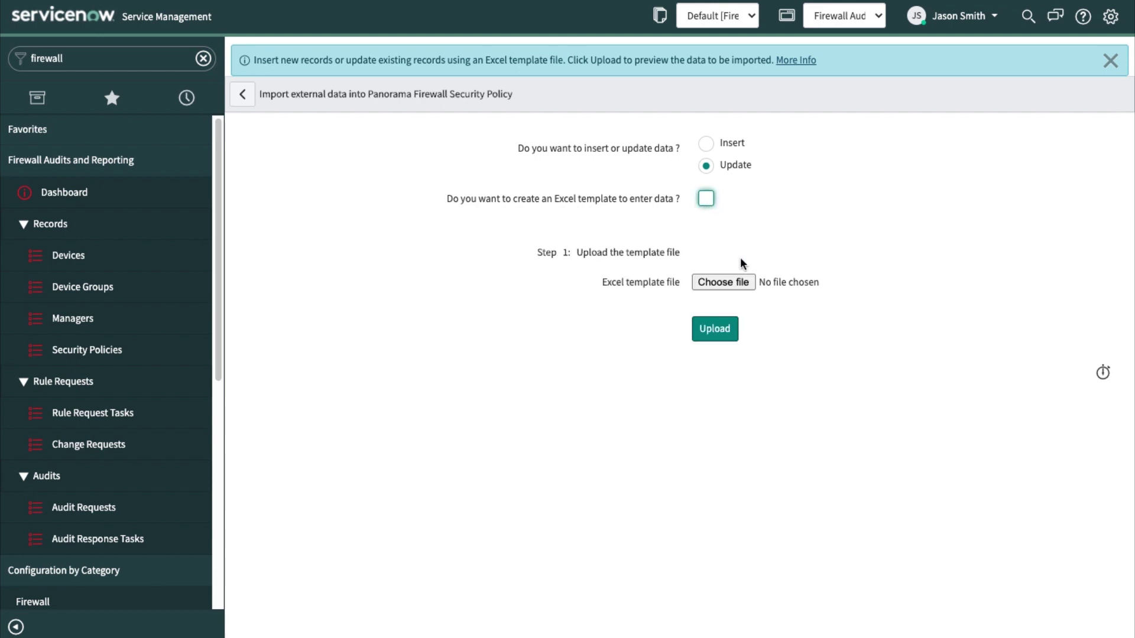
left_click(707, 204)
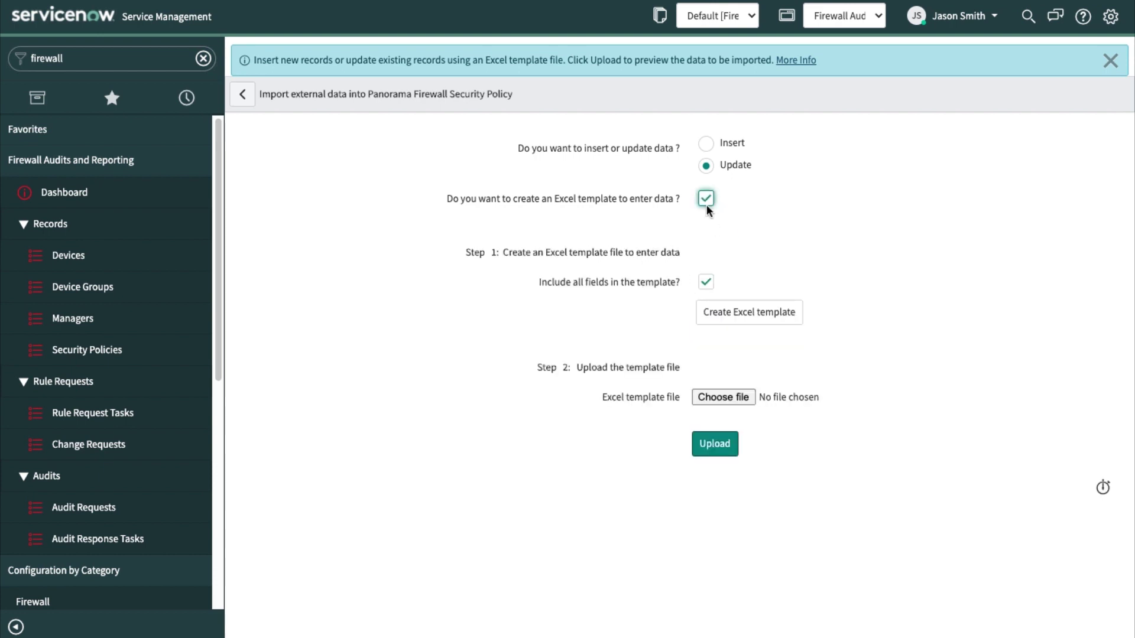
left_click(706, 281)
left_click(744, 309)
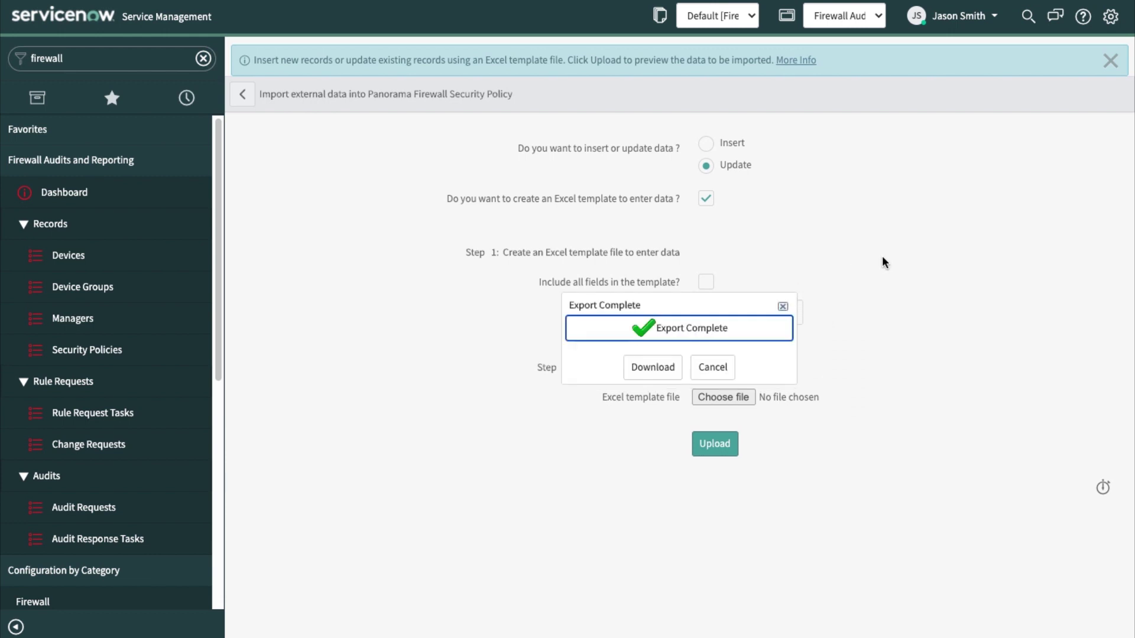
left_click(656, 369)
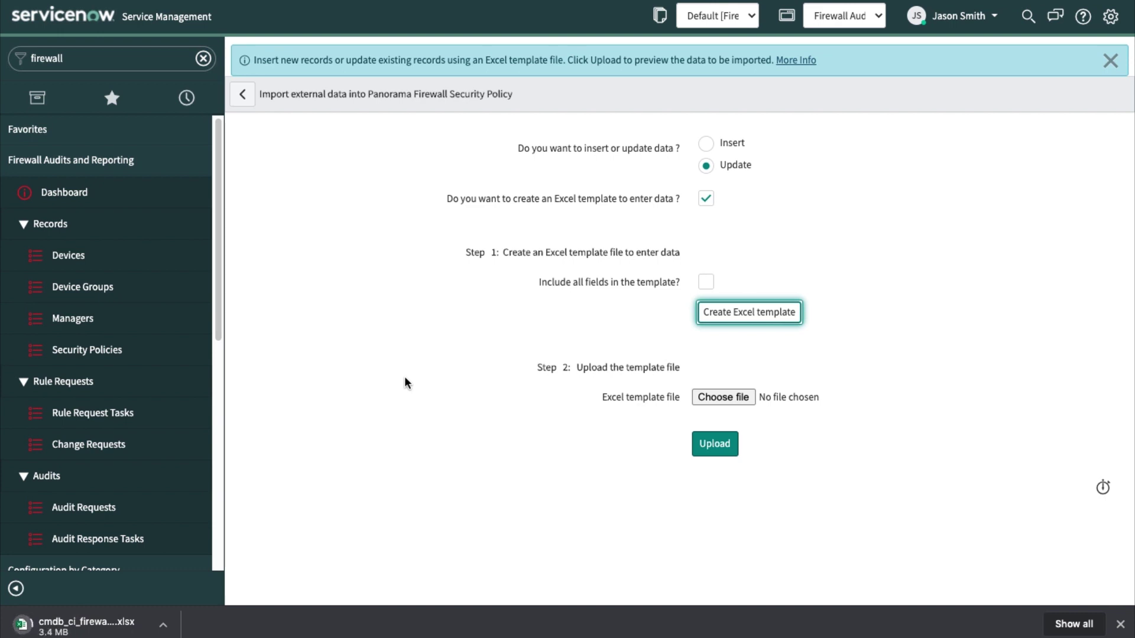
left_click(161, 625)
Open the template in Excel and inspect the policy Sys IDs on the Page 1 sheet
left_click(220, 567)
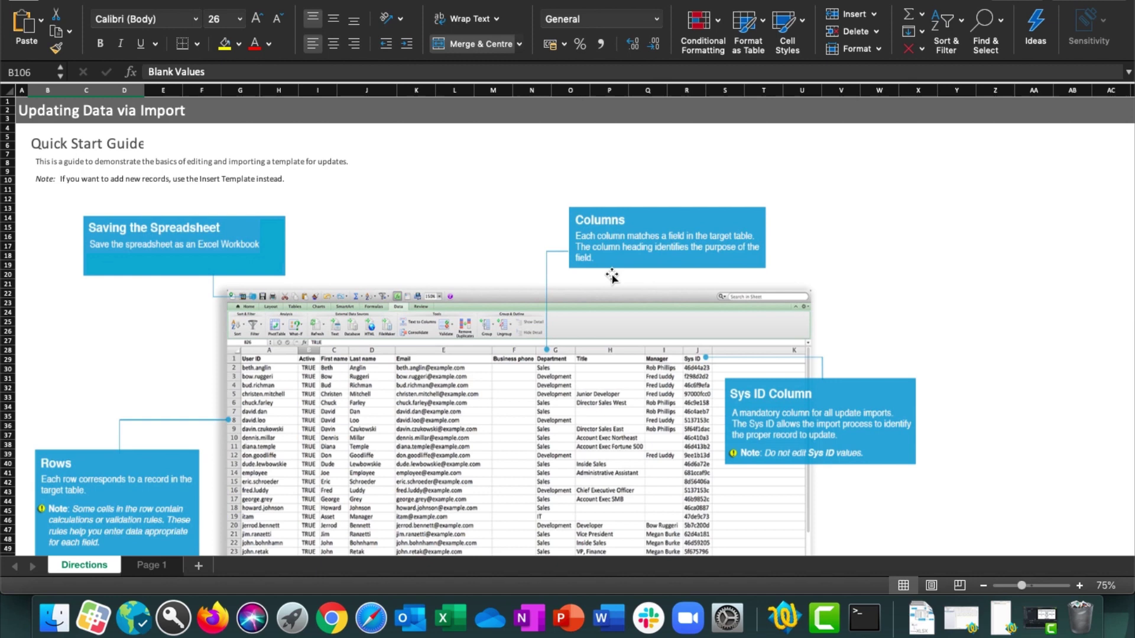
scroll(591, 275, "down", 5)
left_click(149, 566)
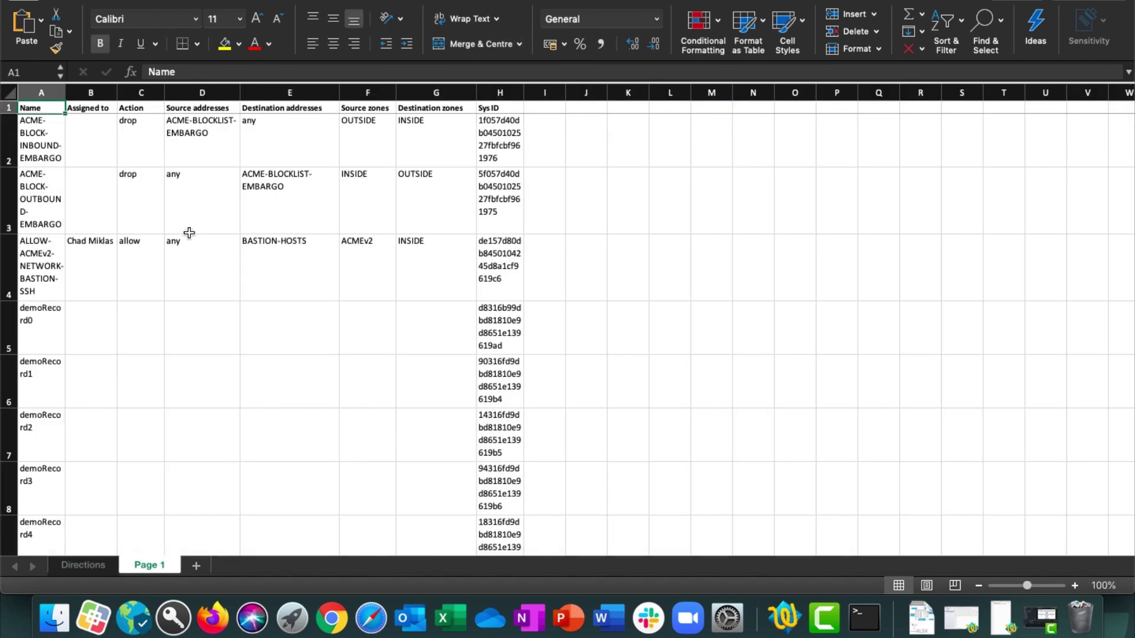
left_click(489, 128)
left_click(491, 231)
left_click(500, 248)
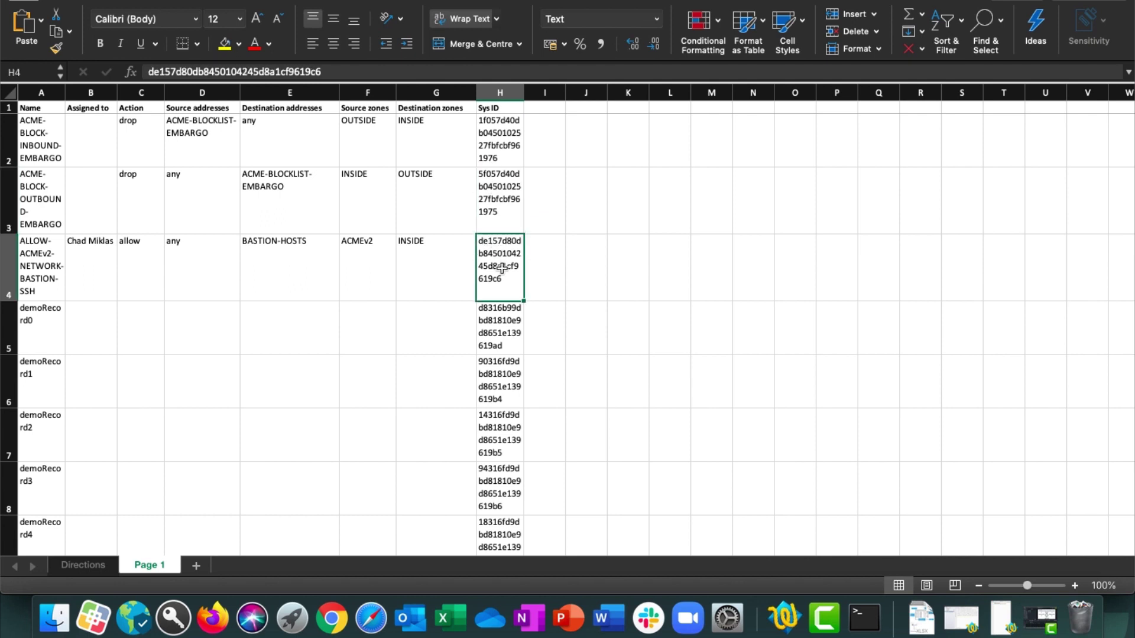
Enter the same assignee in B2 and B3 for the inbound and outbound ACME-BLOCK embargo policies
double_click(89, 151)
type("Jason Smith")
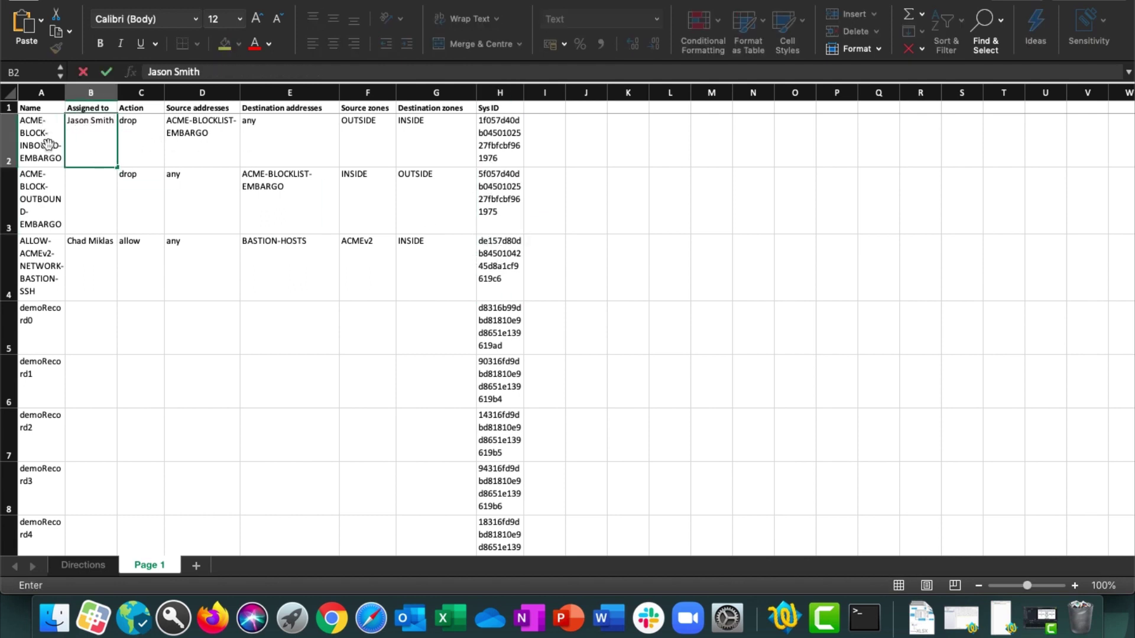
double_click(77, 185)
type("Jason Smith")
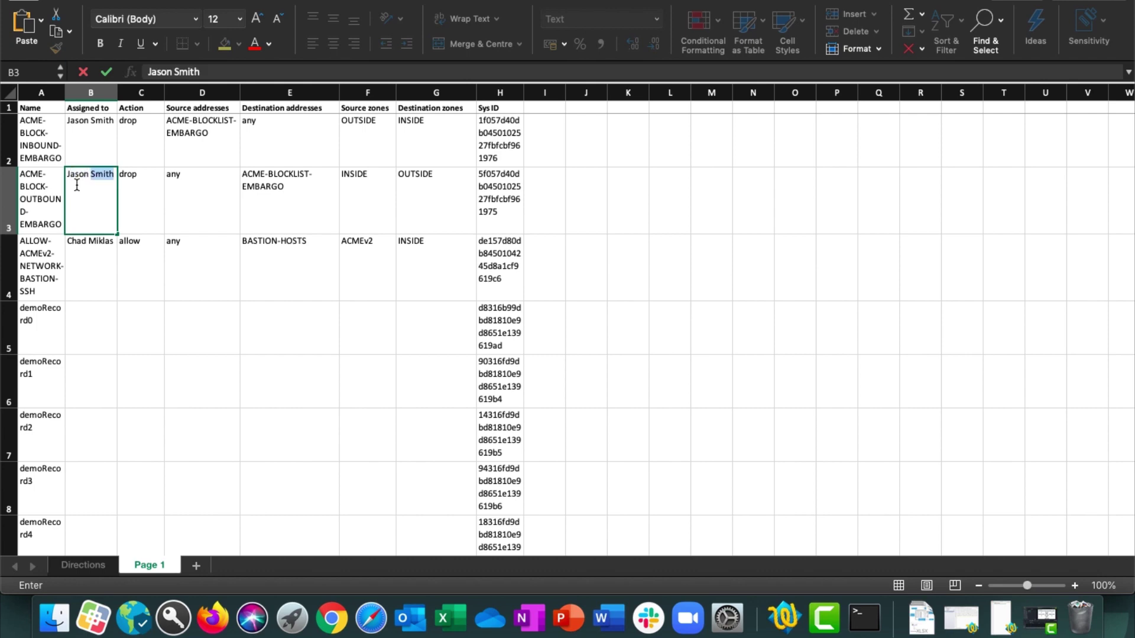
key("Return")
key("super+Tab")
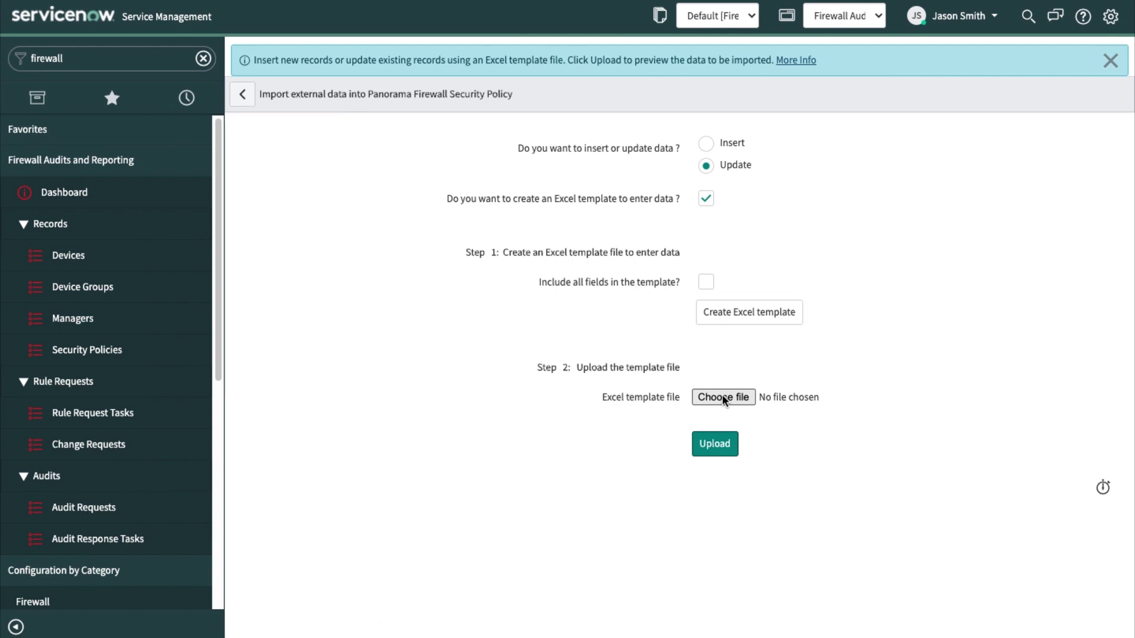
Choose the edited cmdb_ci_fir…orama.xlsx template and upload it to run the import
left_click(721, 395)
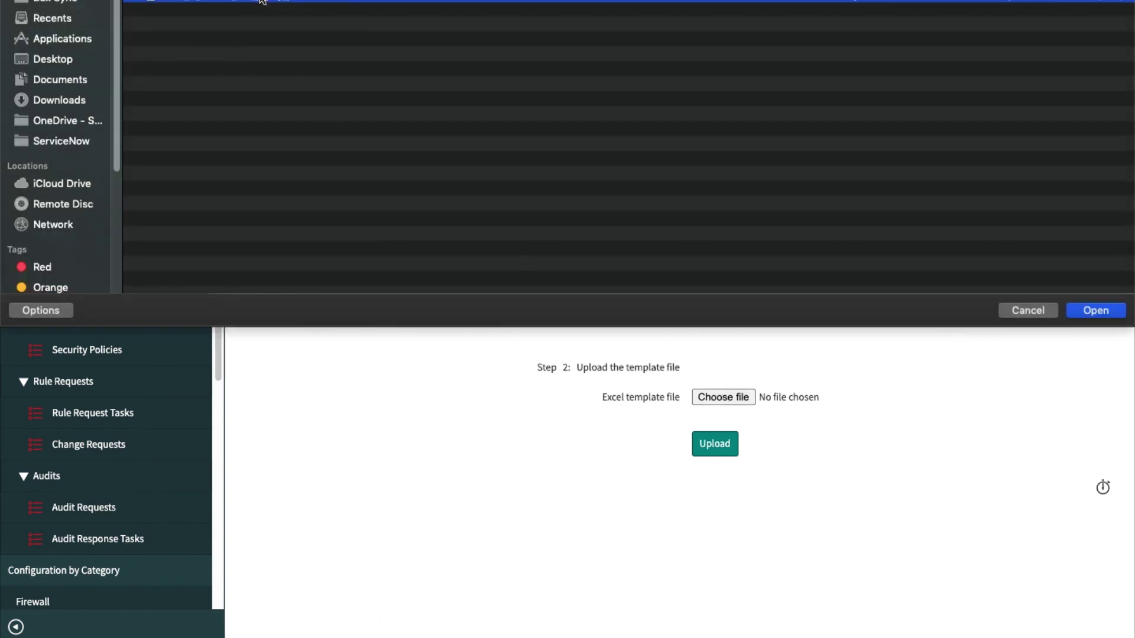
left_click(1109, 314)
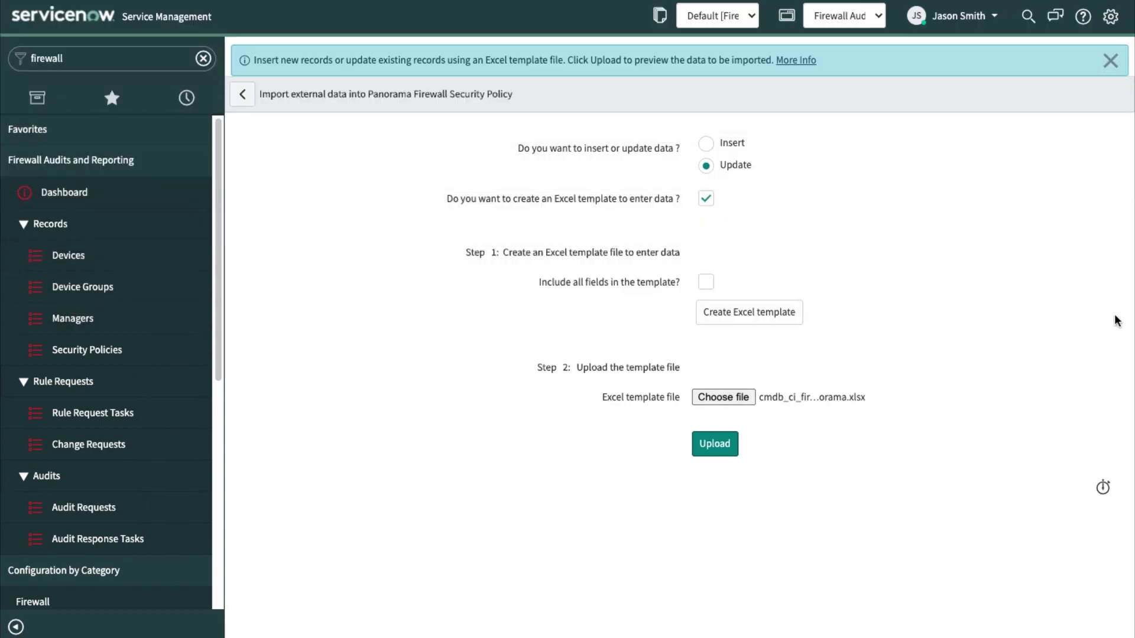
left_click(717, 445)
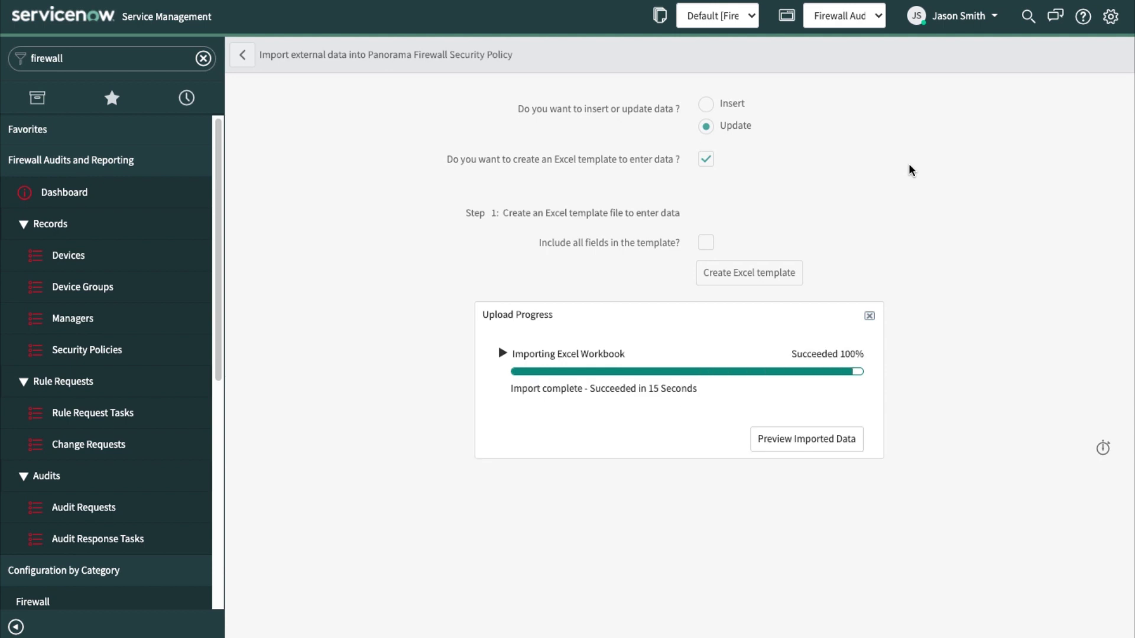
Preview the imported rows, complete the import, and reopen the Security Policies list
left_click(762, 445)
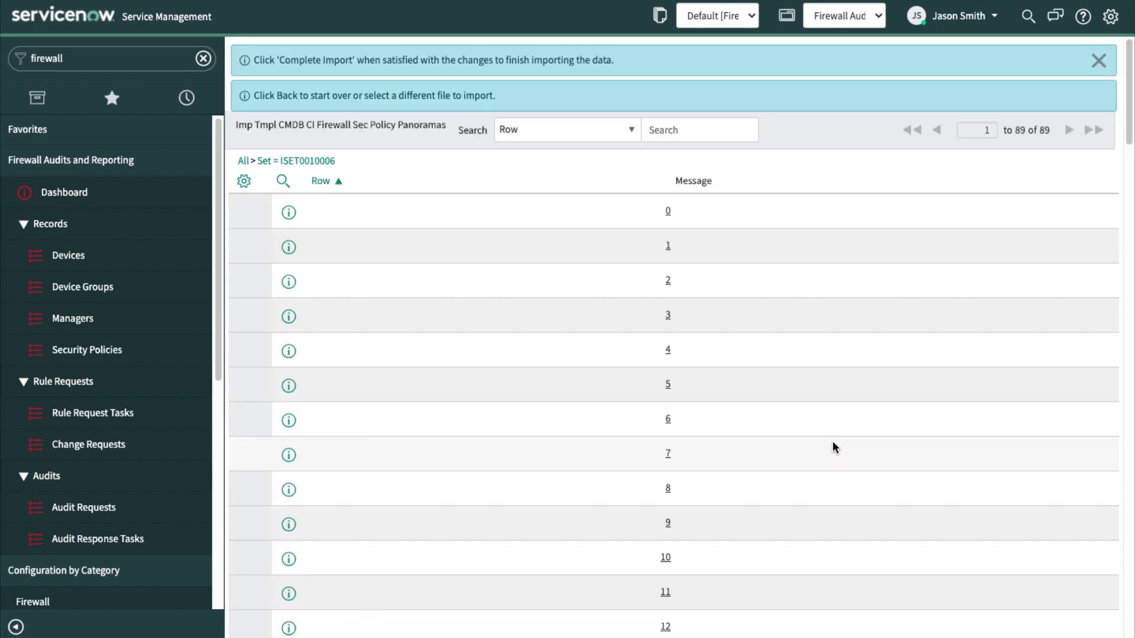
scroll(891, 414, "down", 20)
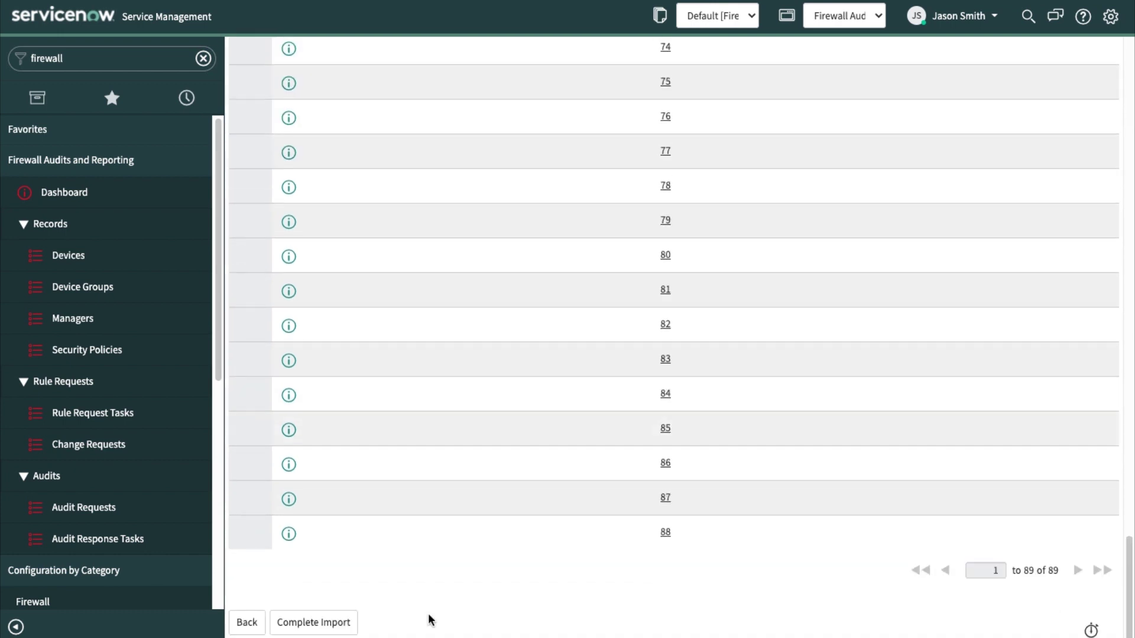
left_click(311, 622)
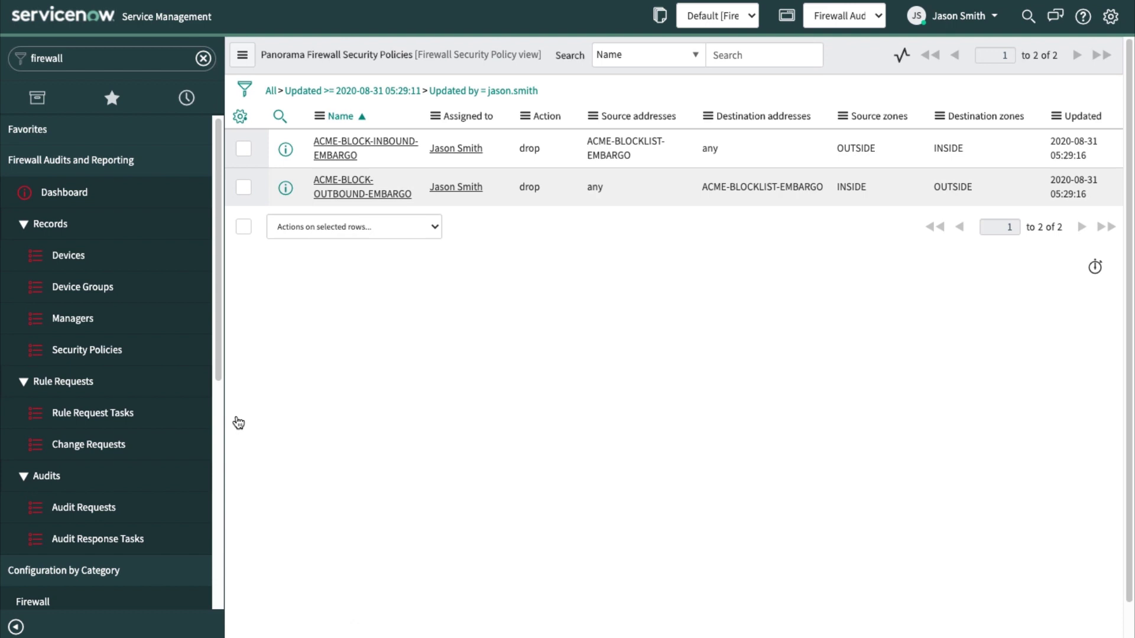
left_click(110, 355)
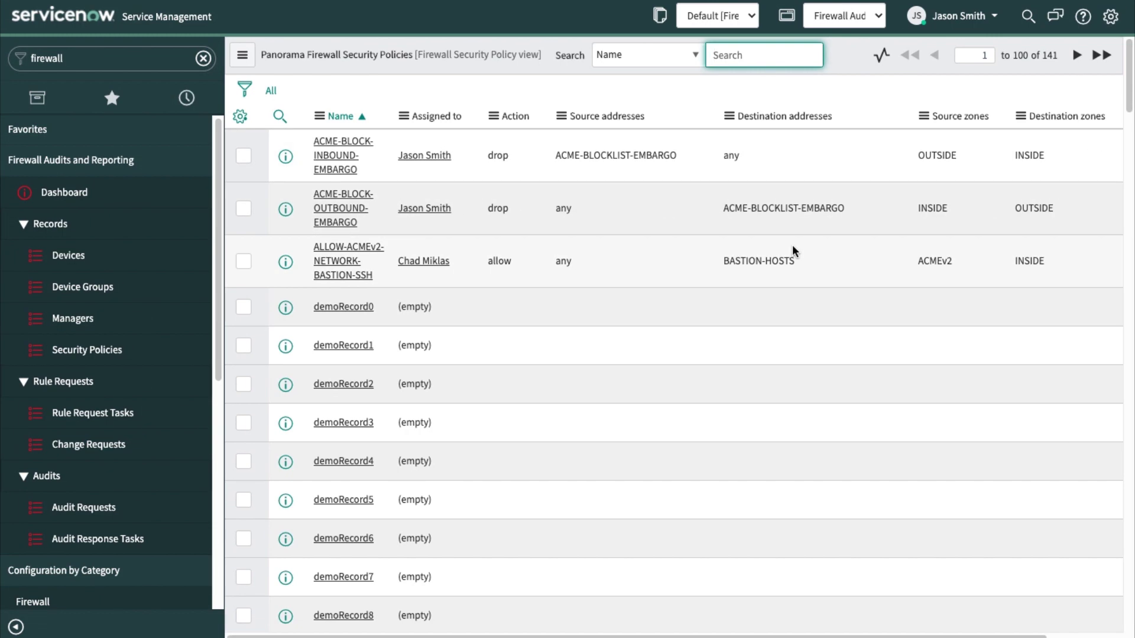
Start an audit request for manager panorama2201.yrt0.acme.com, then leave it unsaved for Audit Requests
left_click(86, 321)
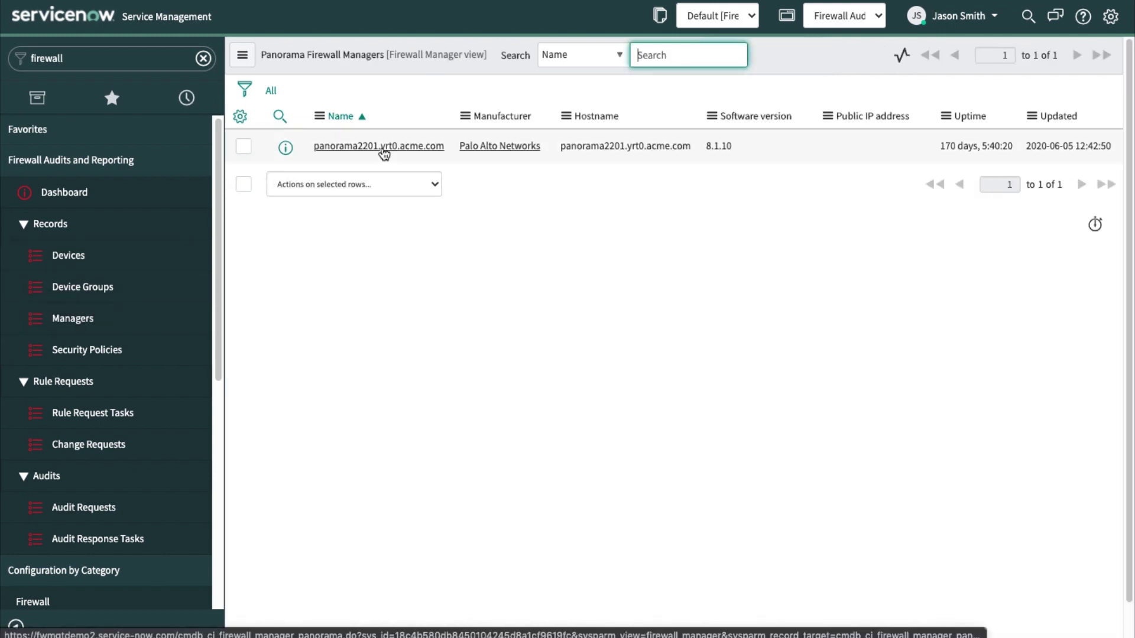
left_click(383, 146)
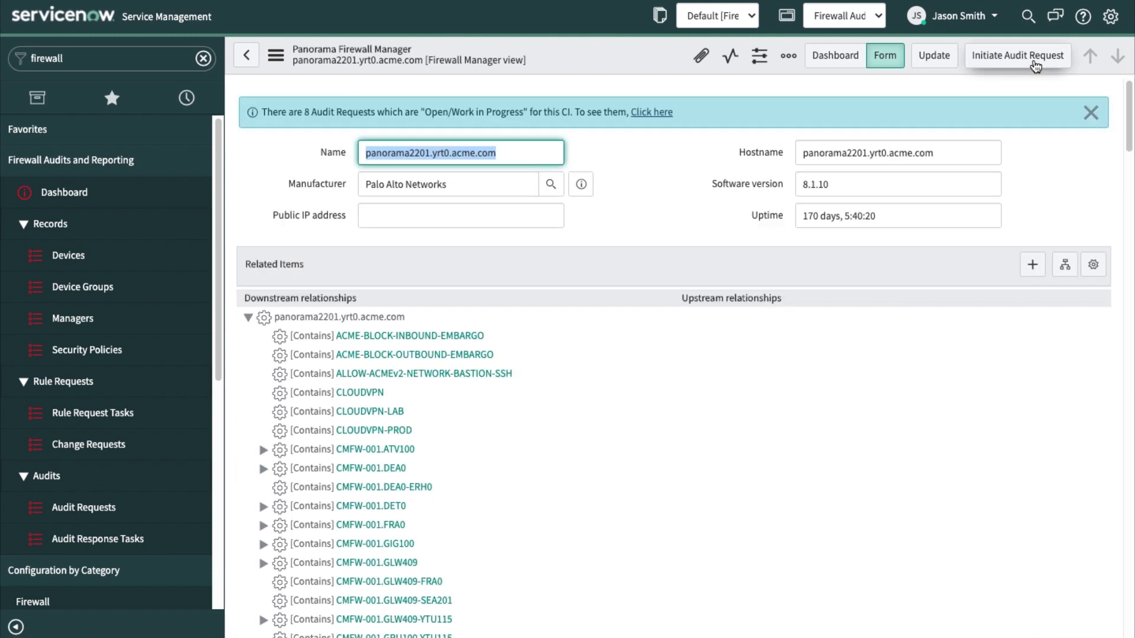
left_click(1034, 63)
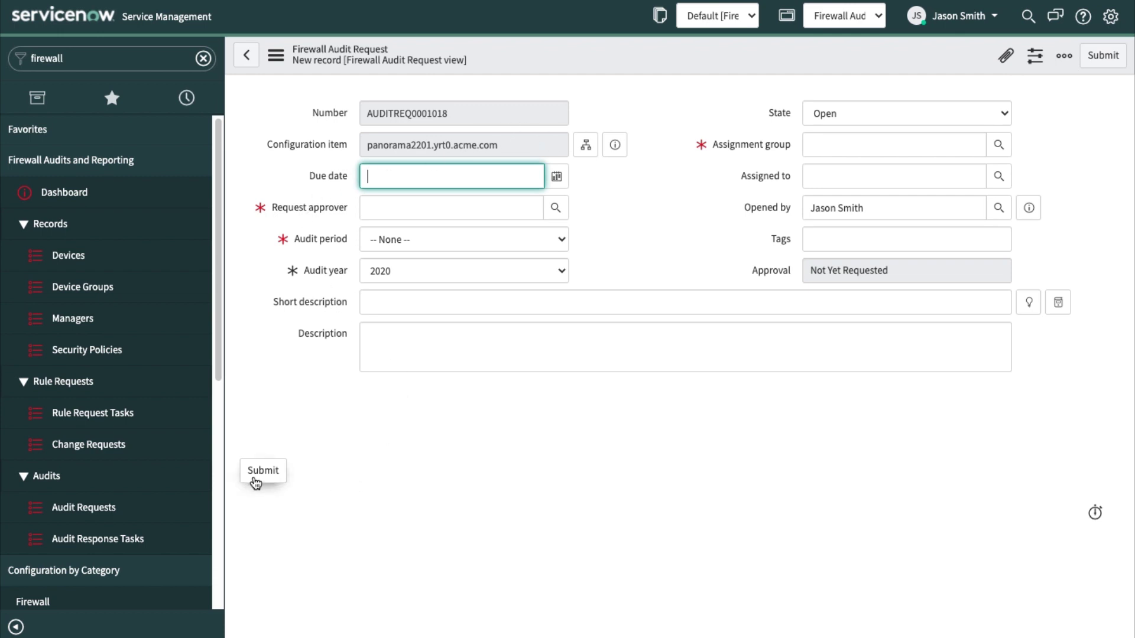
left_click(97, 506)
left_click(701, 177)
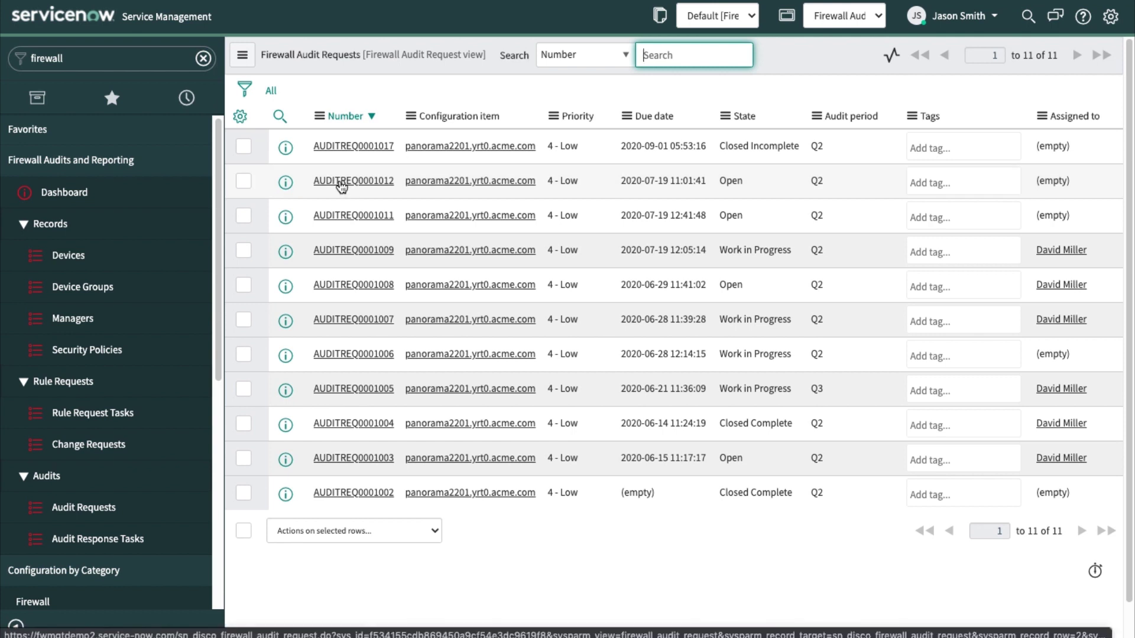
Open audit request AUDITREQ0001012 and check who approved it
left_click(342, 184)
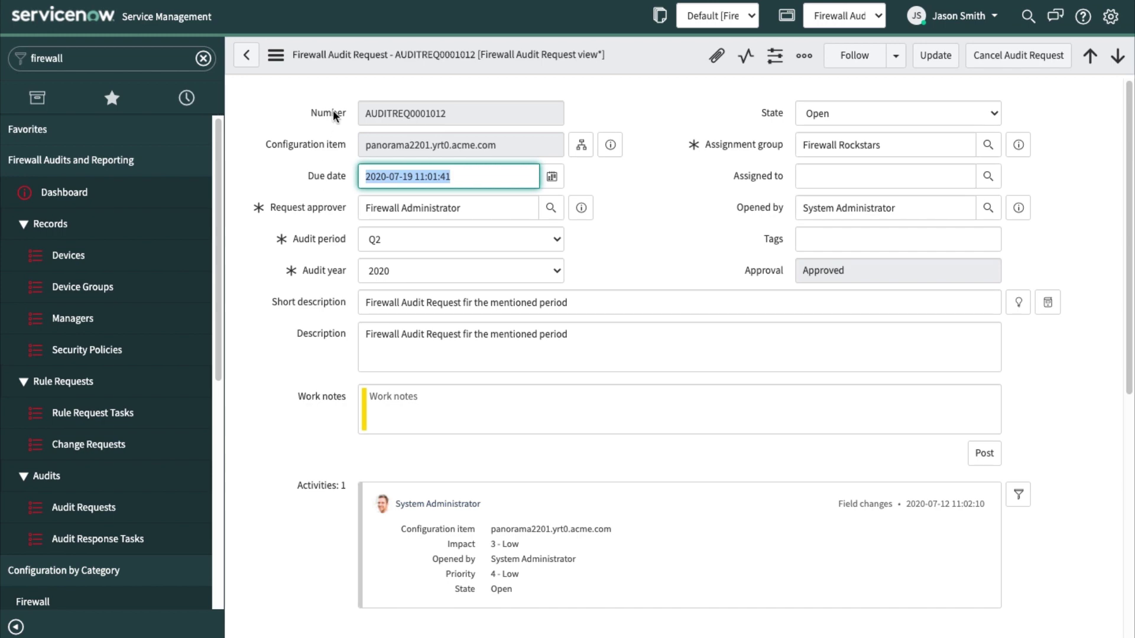
scroll(309, 236, "down", 5)
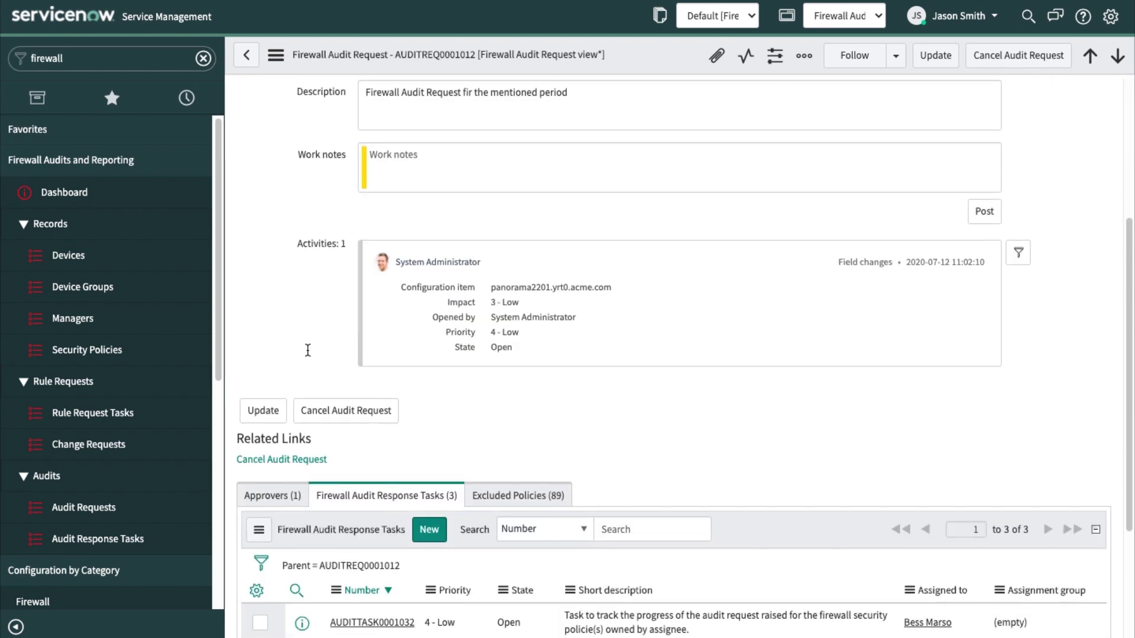
left_click(272, 495)
scroll(440, 386, "down", 2)
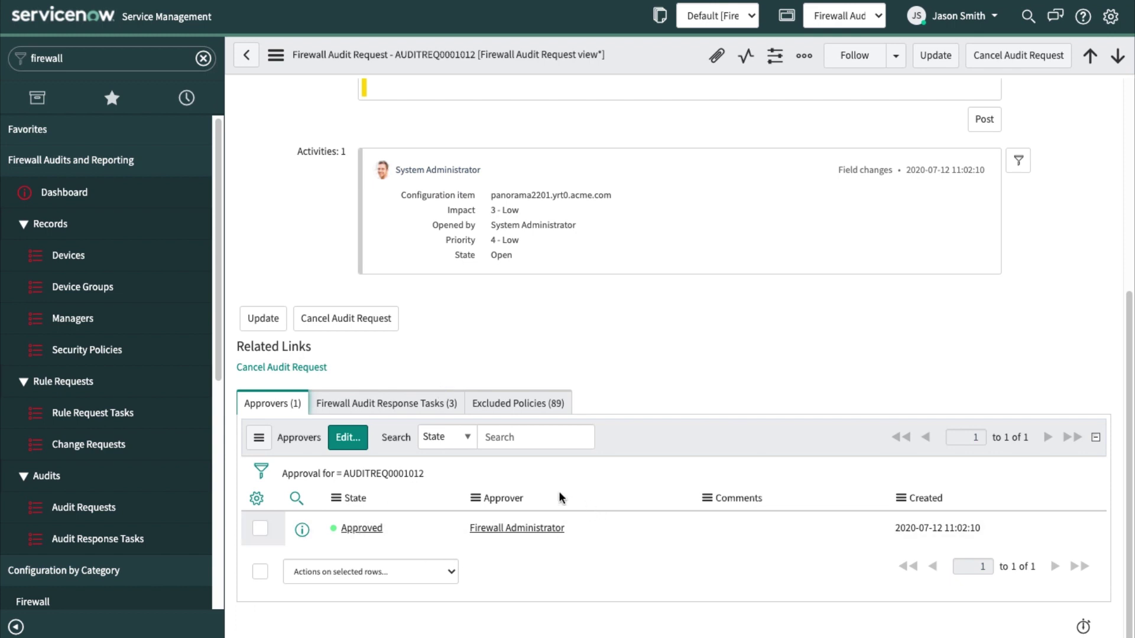
Review its three firewall audit response tasks: two Open, one Closed Complete
left_click(408, 407)
scroll(605, 426, "down", 1)
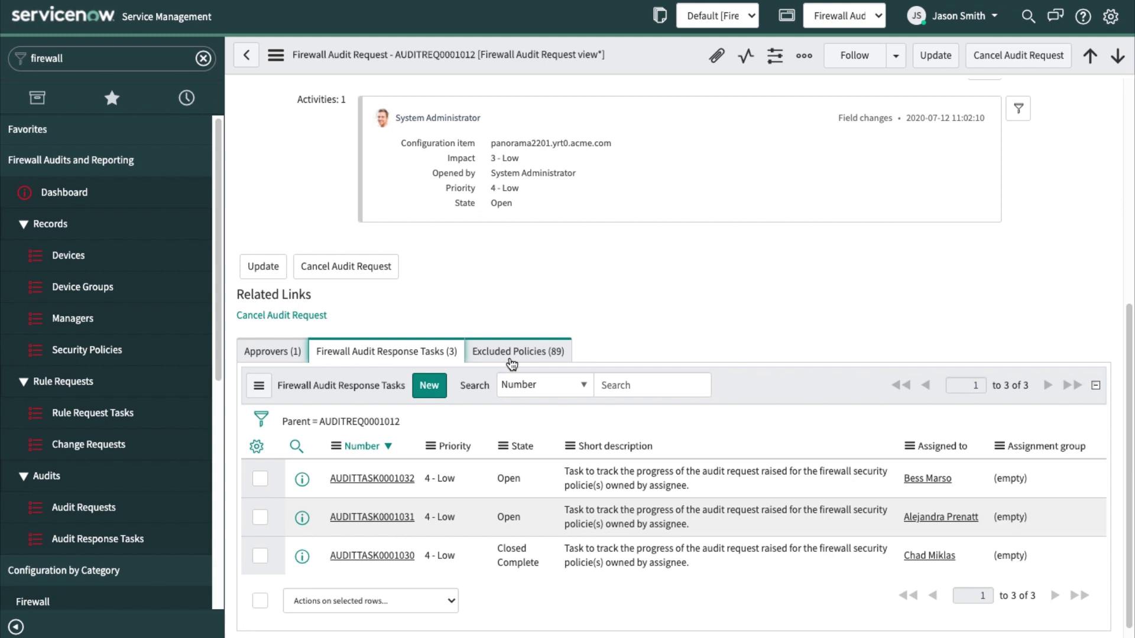
scroll(512, 363, "down", 1)
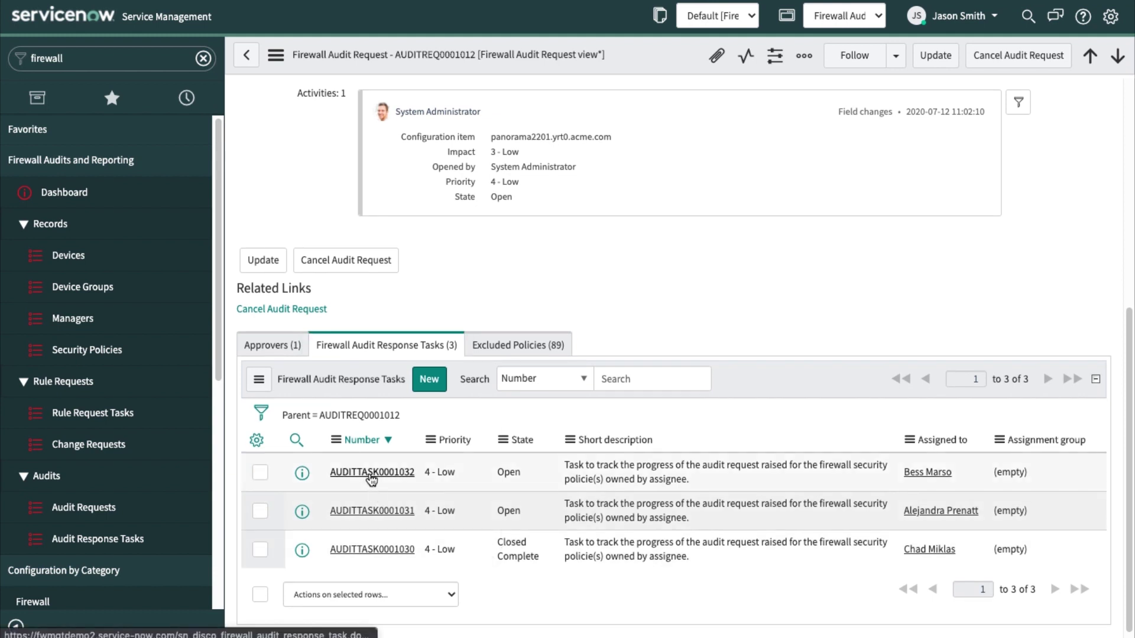
Open audit task AUDITTASK0001032 and scroll through its 18 firewall security policies
left_click(371, 473)
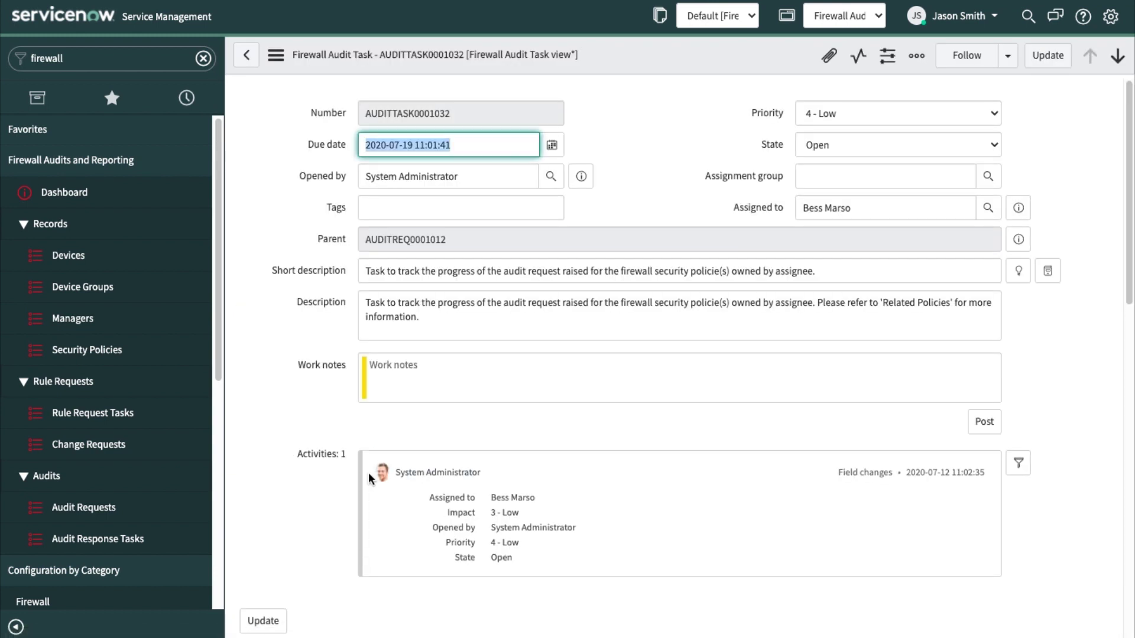
scroll(323, 402, "down", 3)
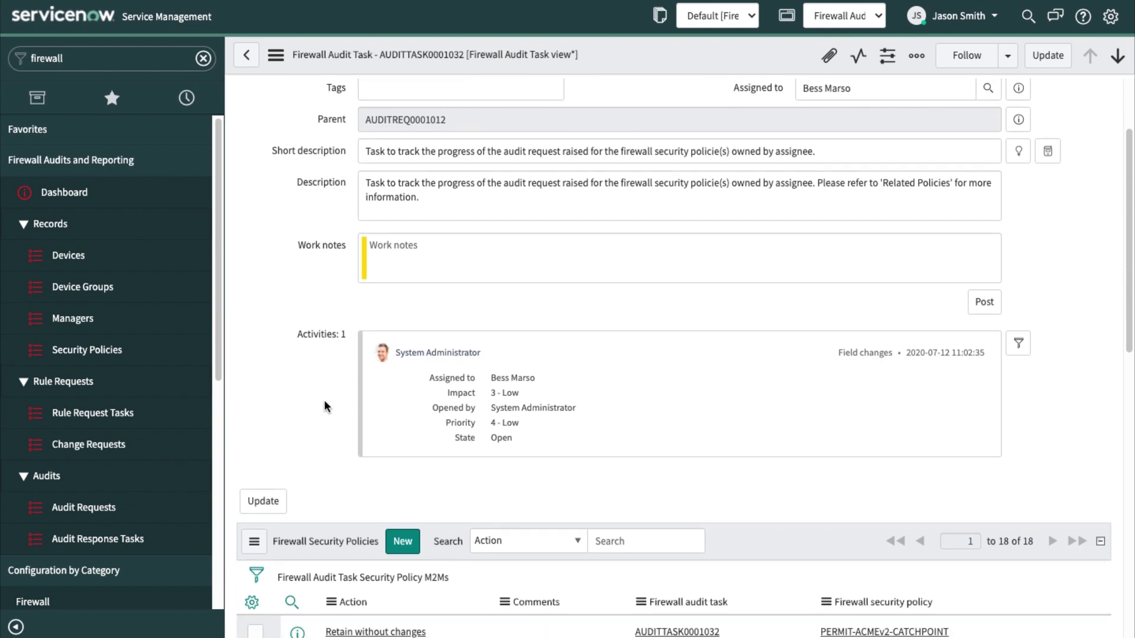
scroll(325, 406, "down", 7)
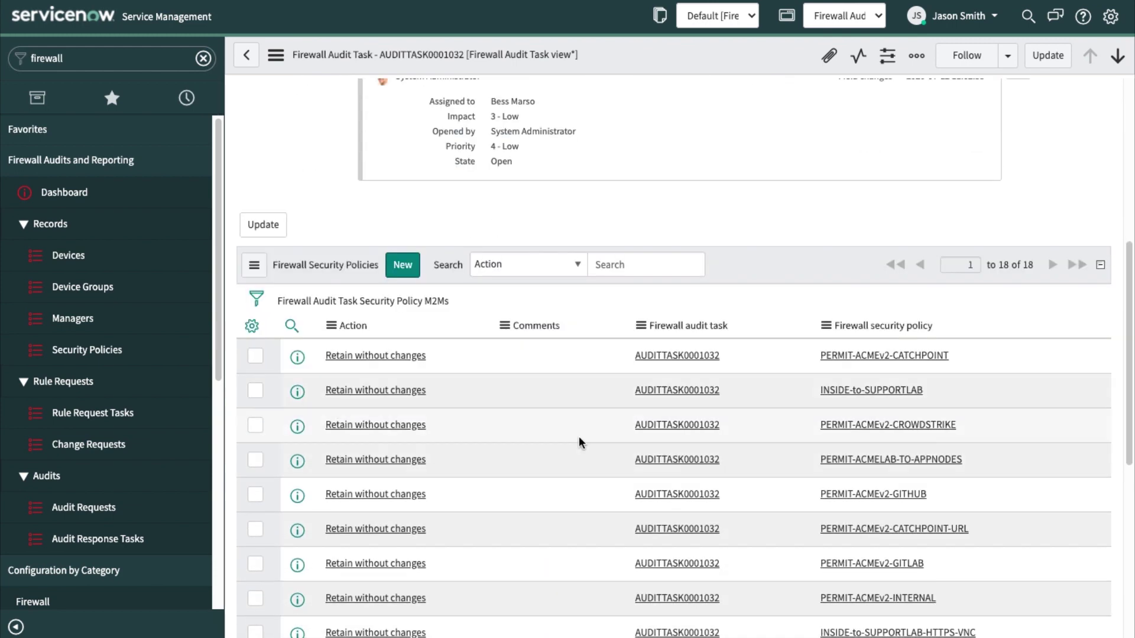
scroll(869, 431, "down", 5)
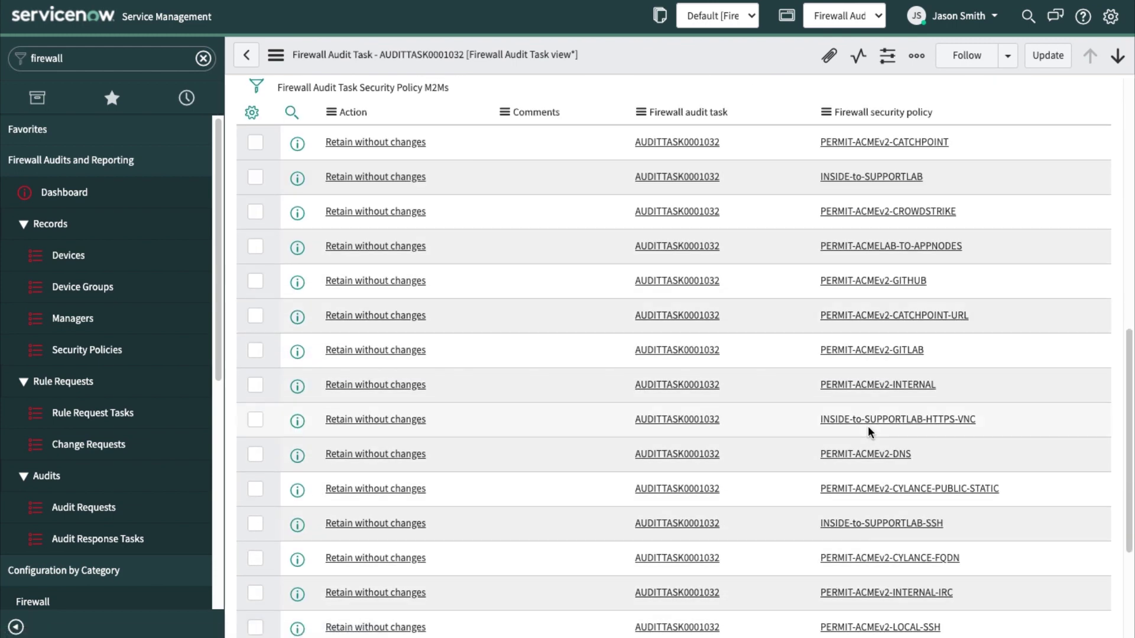
scroll(869, 430, "down", 4)
scroll(870, 432, "up", 3)
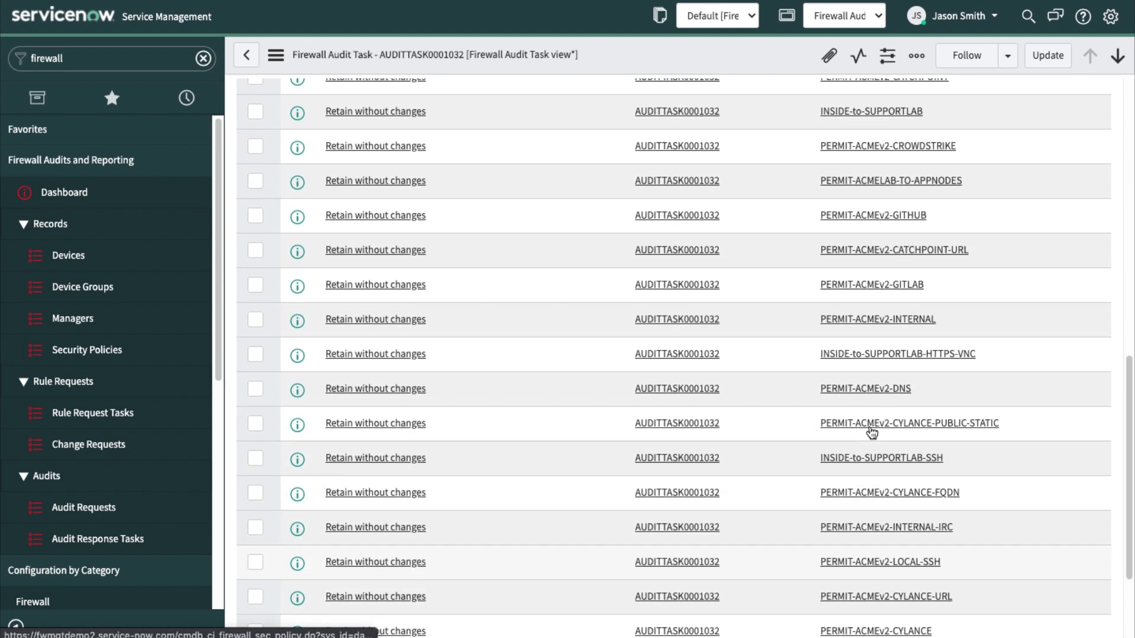
scroll(872, 432, "up", 3)
Inspect the PERMIT-ACMEv2-CATCHPOINT action choices and task states, leaving Retain and Open unchanged
left_click(407, 208)
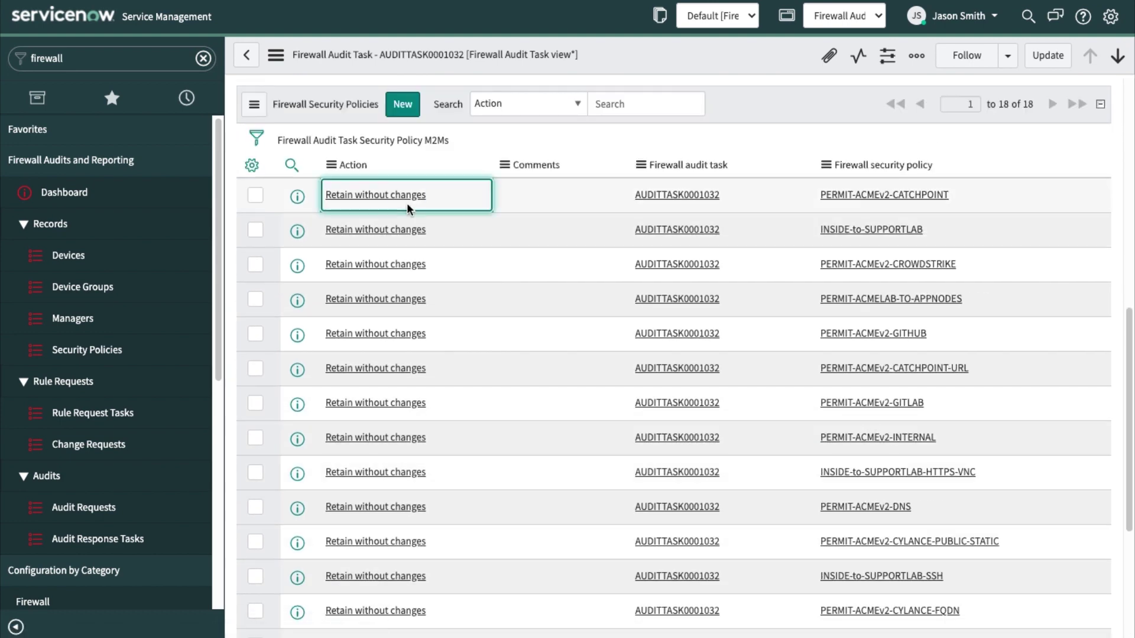
double_click(407, 208)
left_click(408, 208)
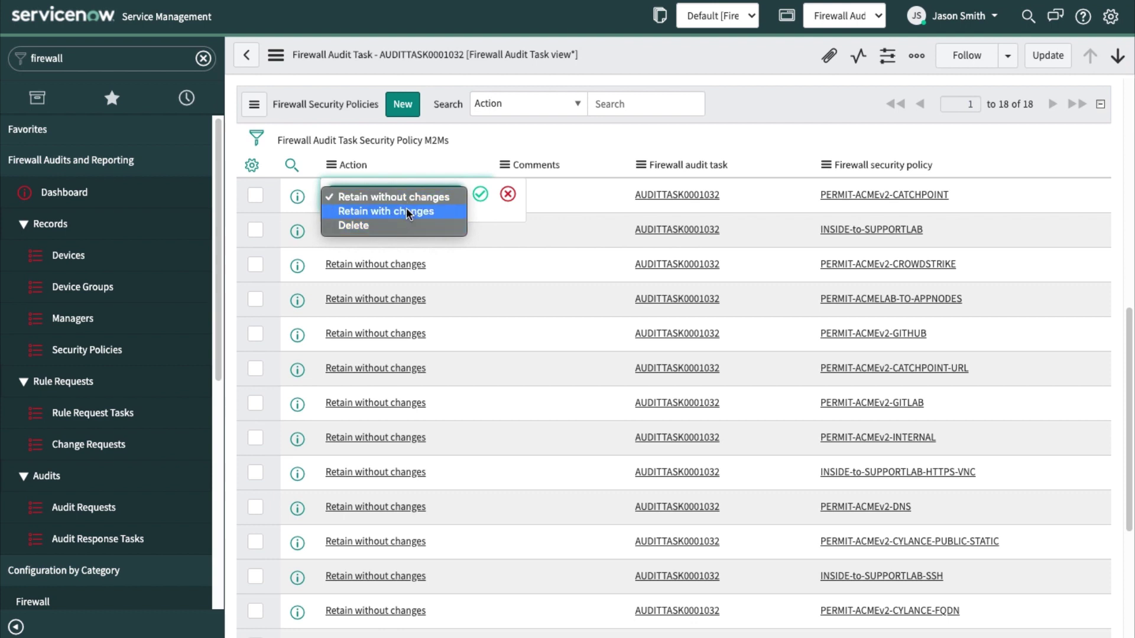
left_click(507, 193)
left_click(507, 194)
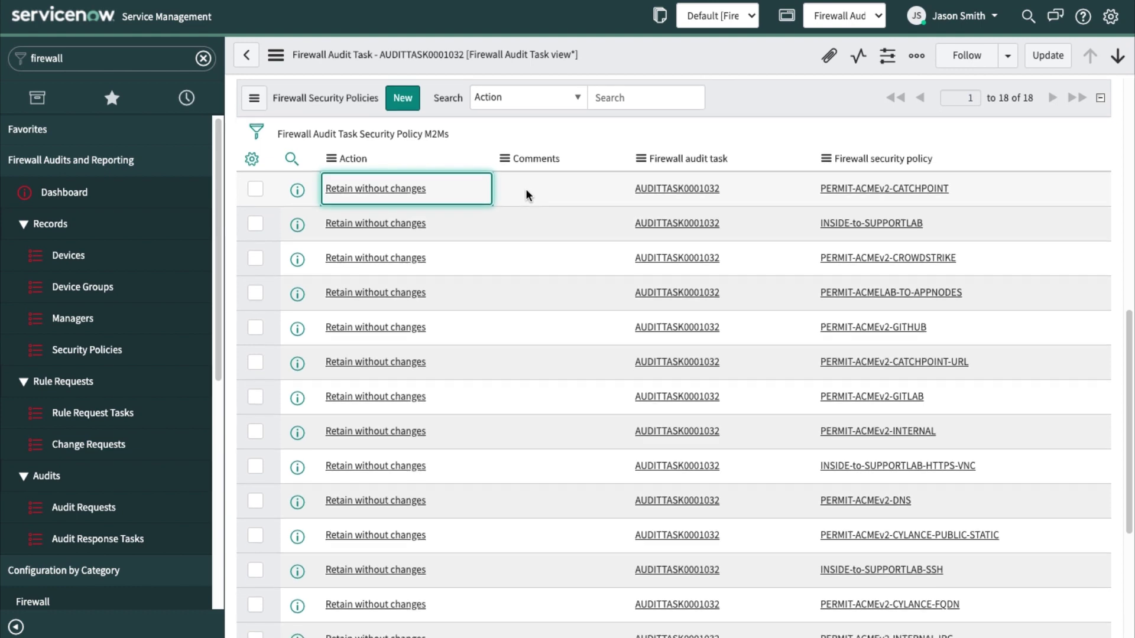
scroll(529, 197, "down", 5)
scroll(533, 199, "up", 15)
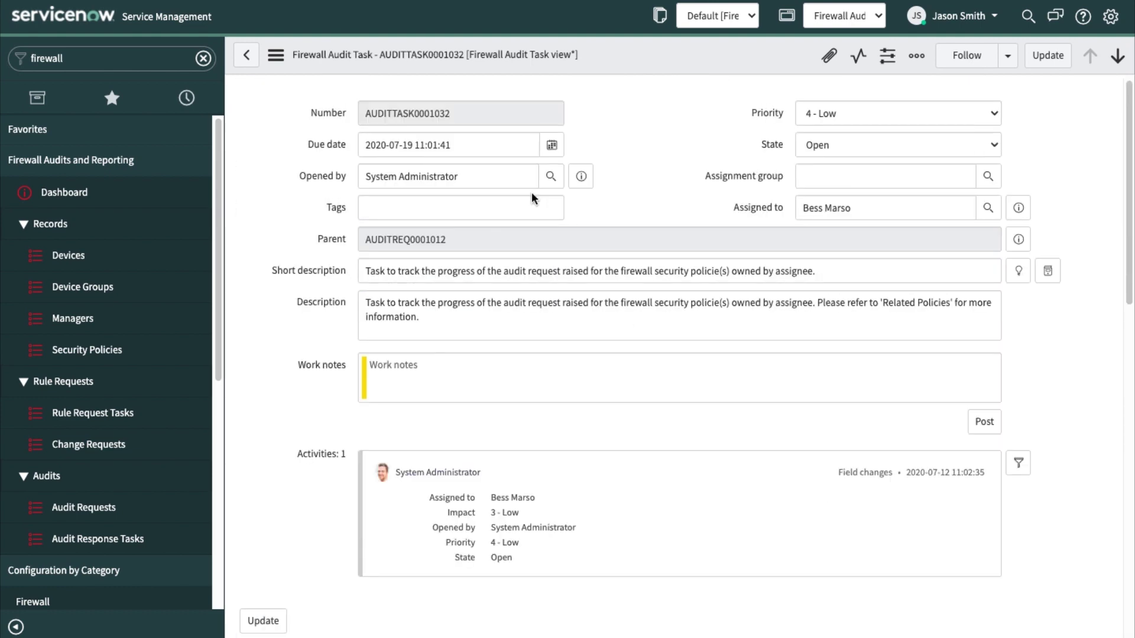
left_click(876, 145)
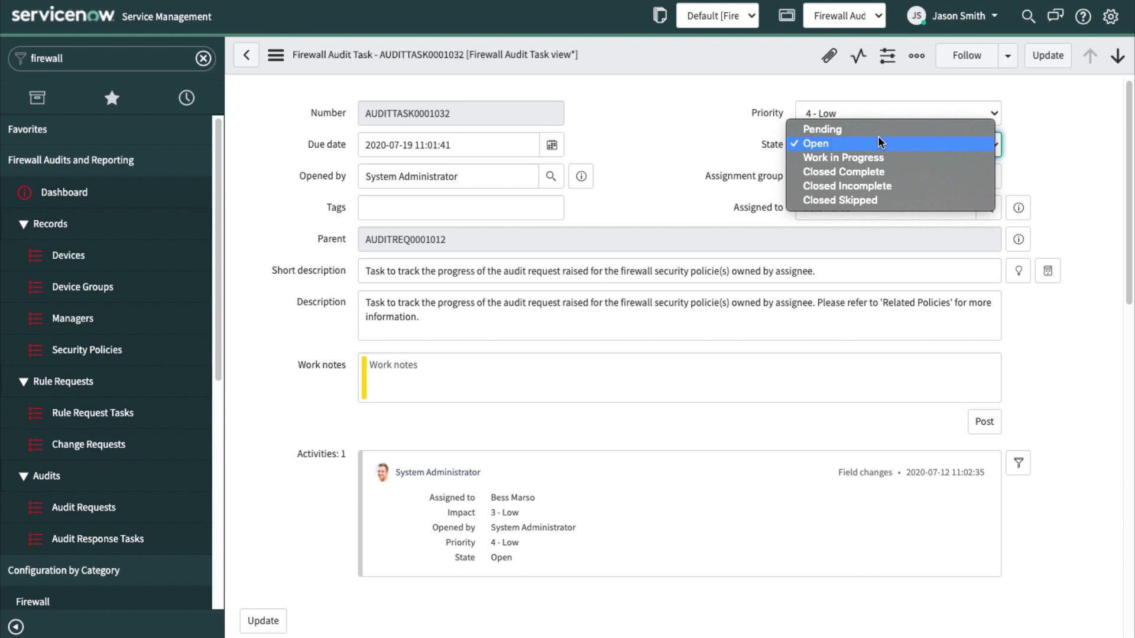
left_click(701, 133)
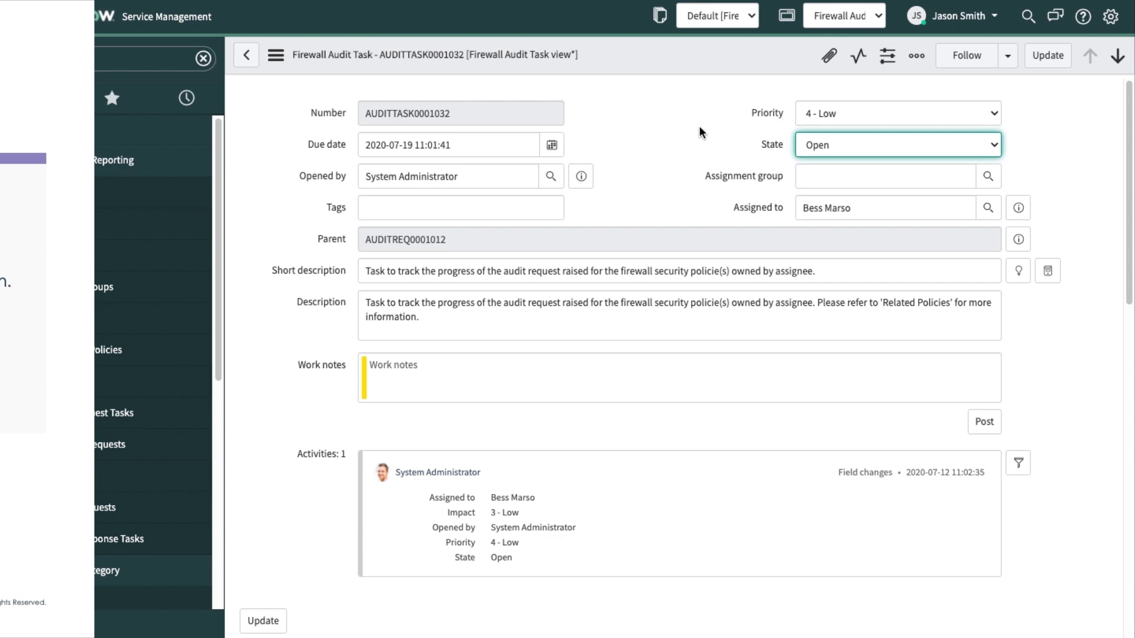